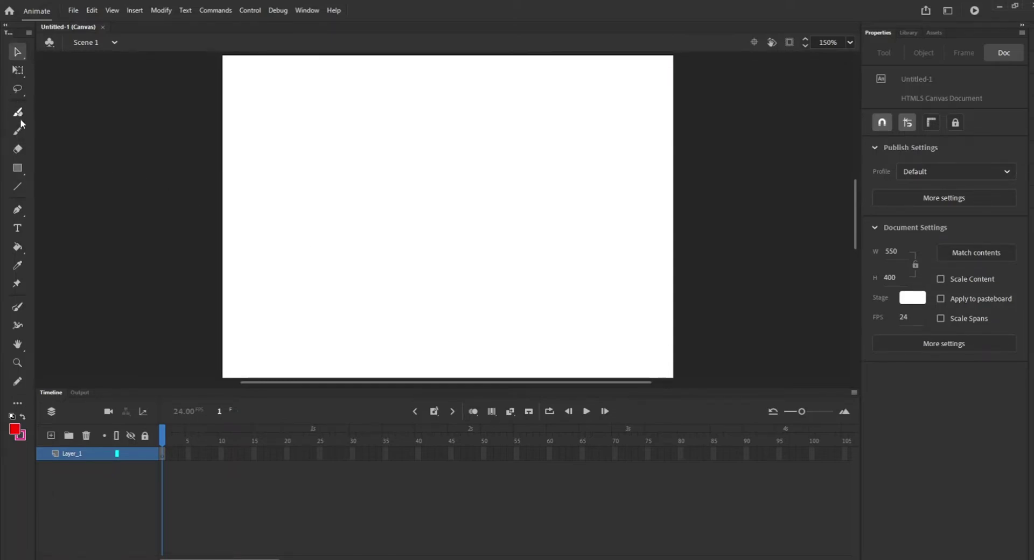
Choose the Oval tool from the shape tools flyout.
left_click(21, 171)
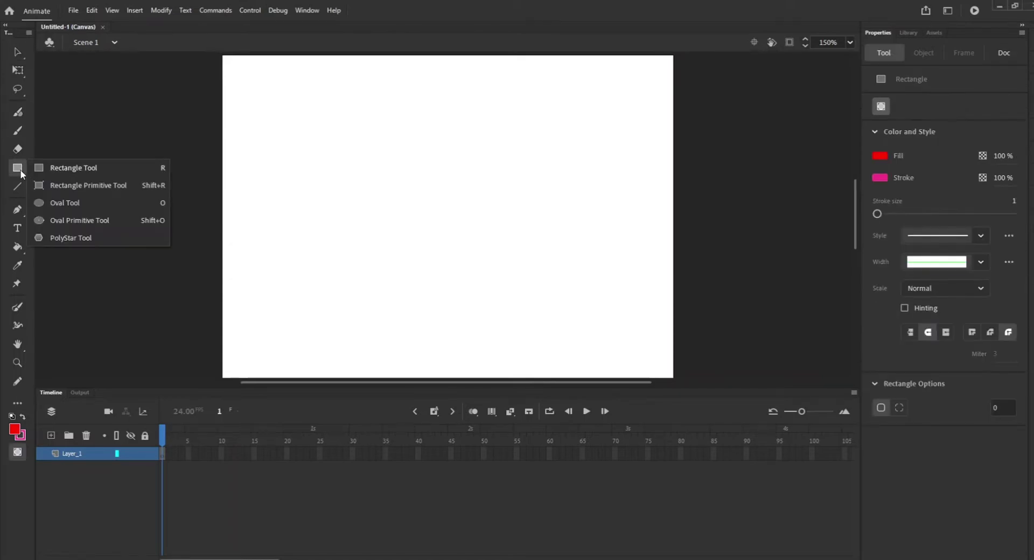
left_click(47, 203)
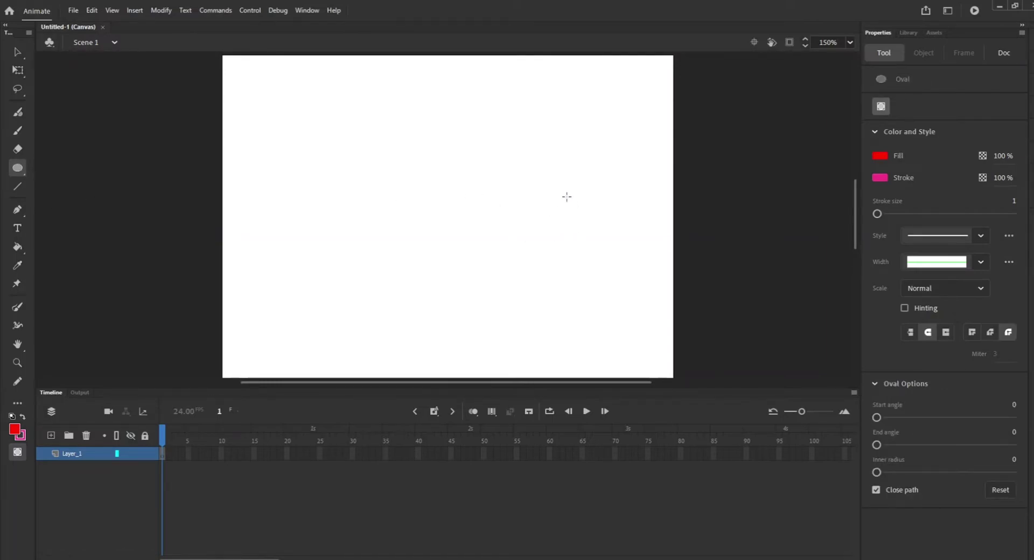
Draw a red 67.3×67.3 circle and position it at roughly X 415, Y 183.
left_click_drag(565, 196, 594, 251)
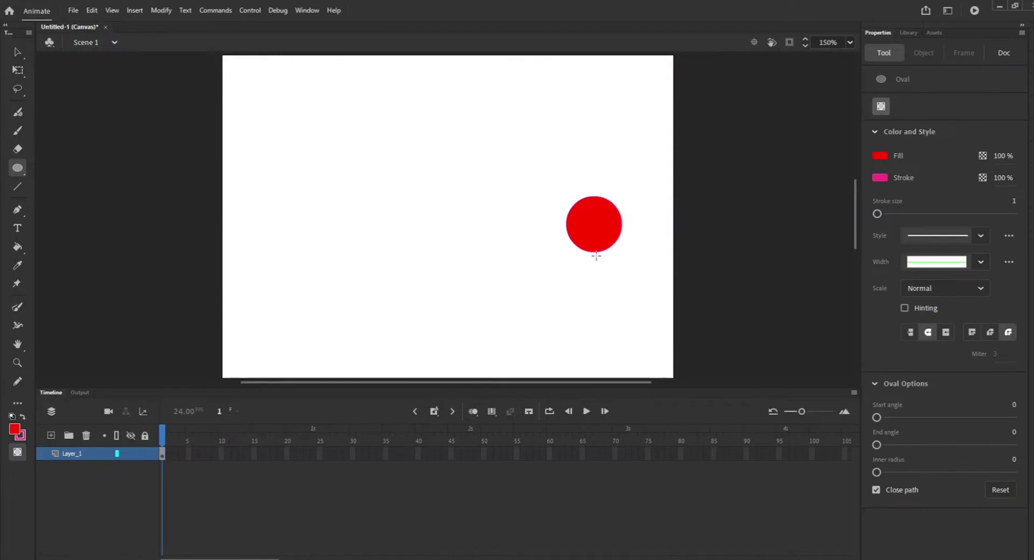
left_click(18, 52)
mouse_move(599, 223)
left_mouse_down()
mouse_move(599, 208)
mouse_move(585, 209)
left_mouse_up()
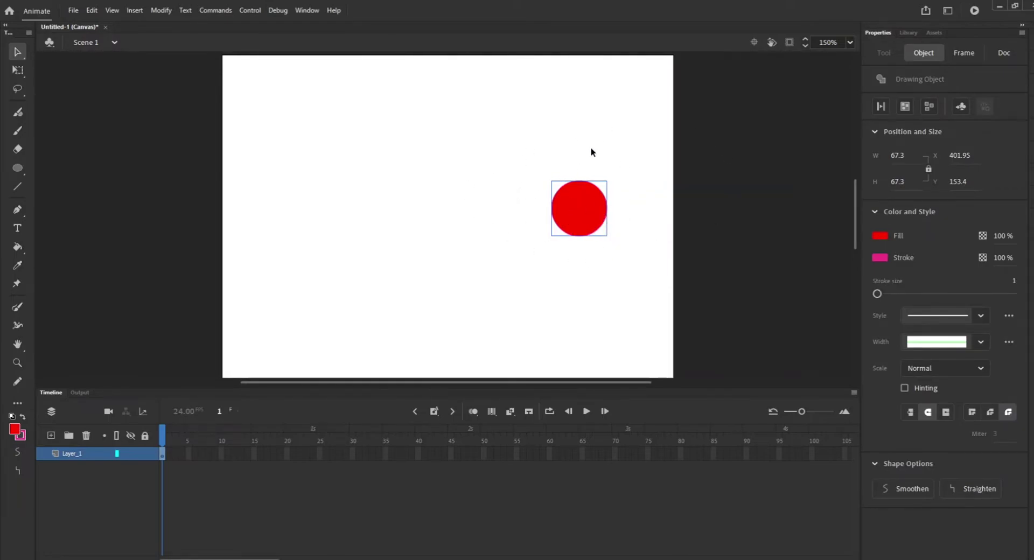
left_click_drag(580, 218, 591, 237)
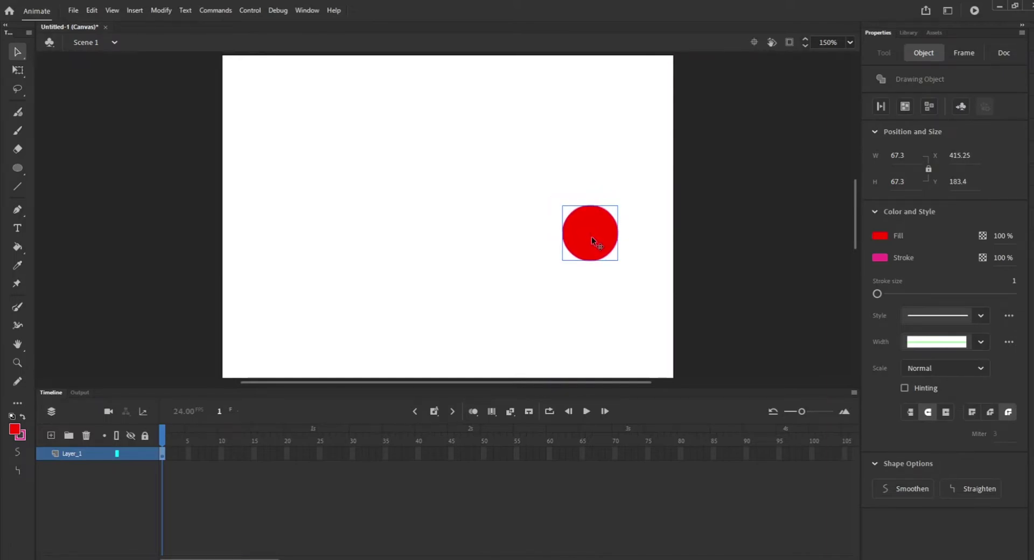
left_click(518, 248)
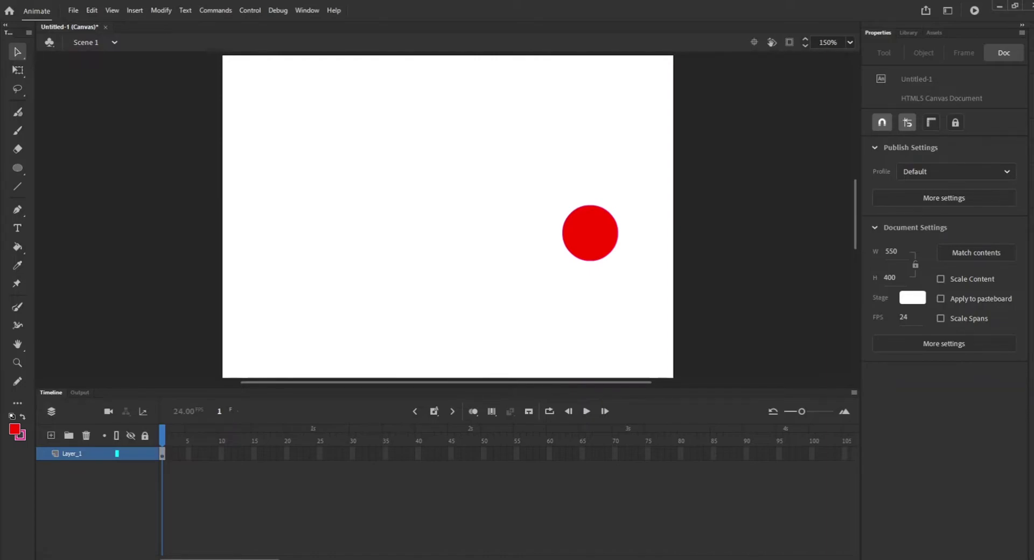
Give the circle a white fill and 3-point black stroke, and move it to X 382.6, Y 156.05.
left_click(580, 239)
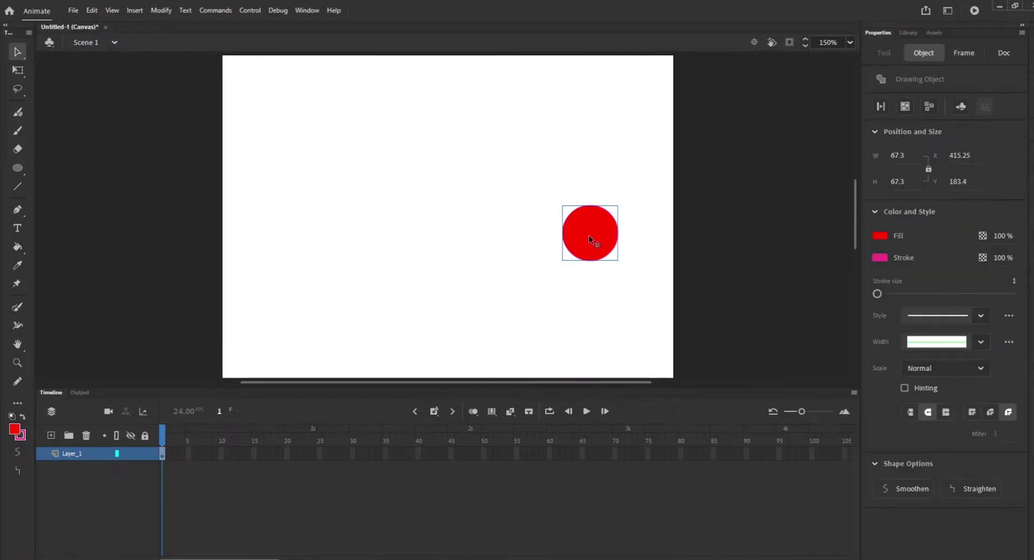
left_click(883, 236)
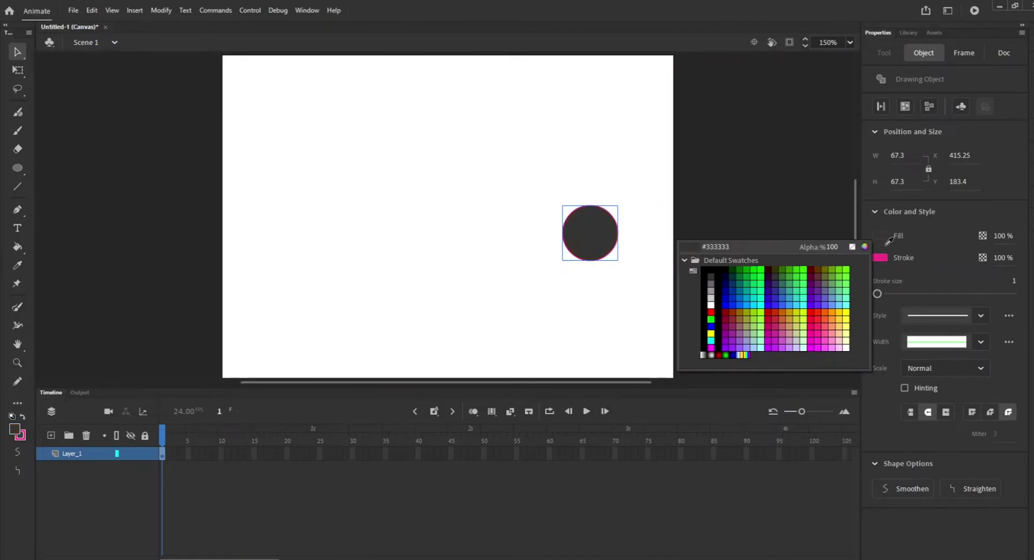
left_click(711, 304)
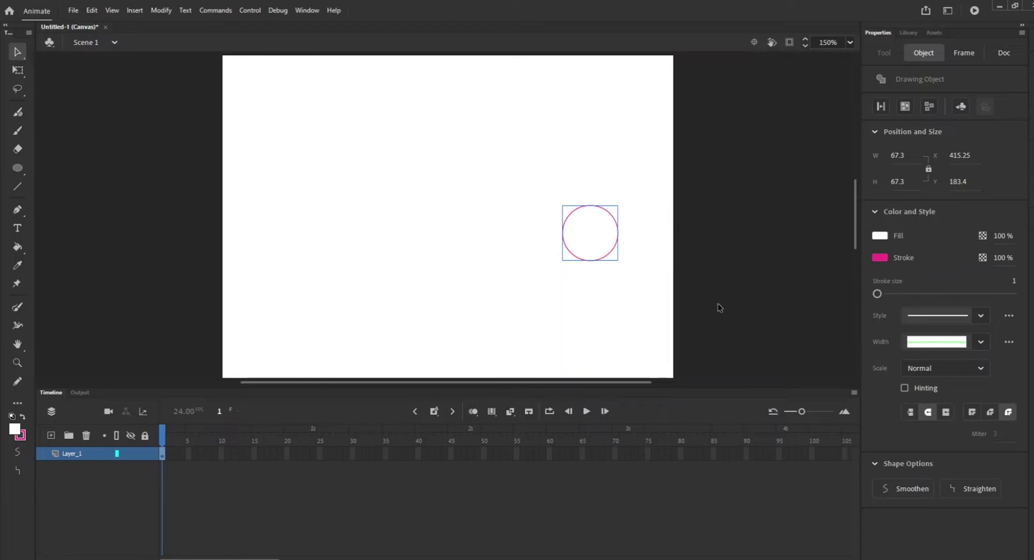
left_click(880, 257)
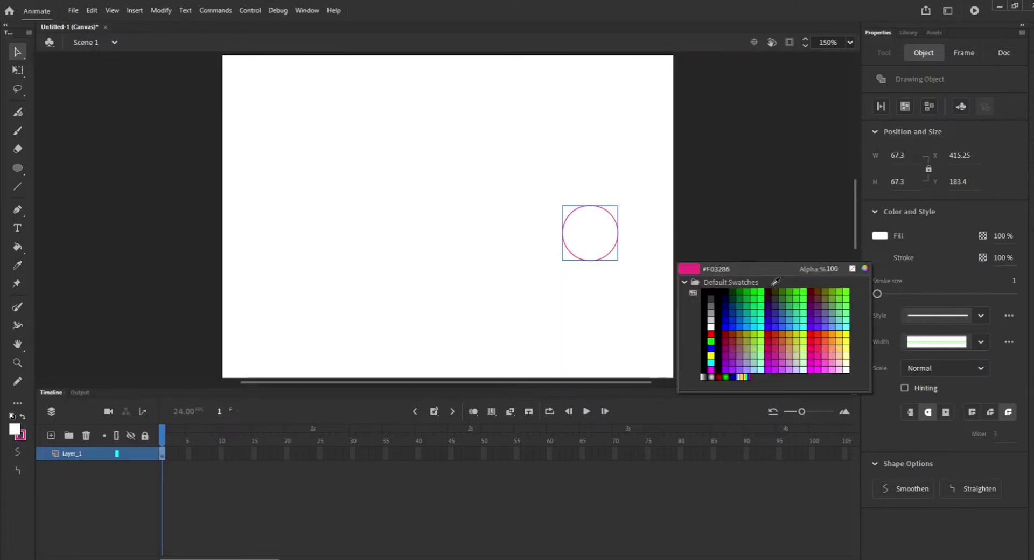
left_click(725, 292)
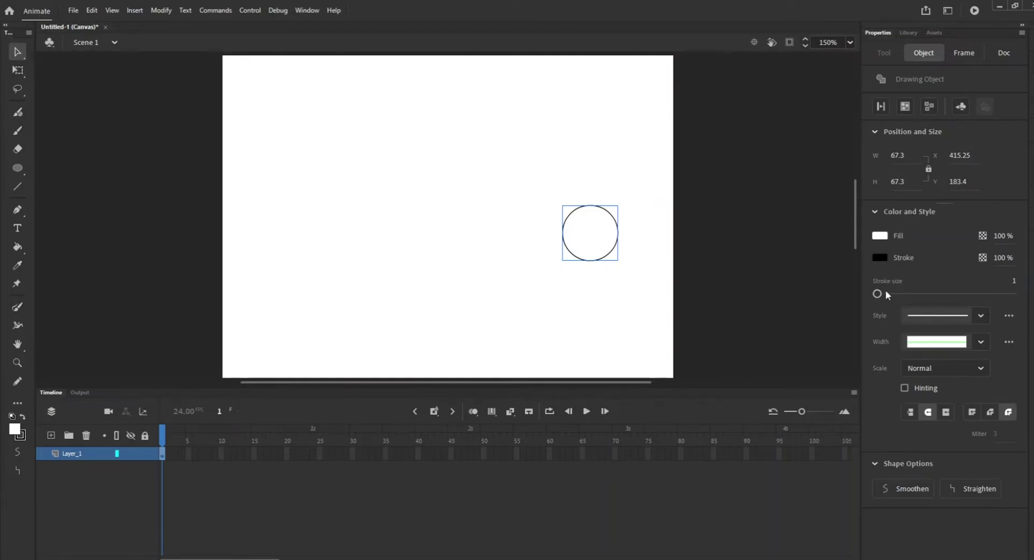
left_click_drag(874, 294, 878, 295)
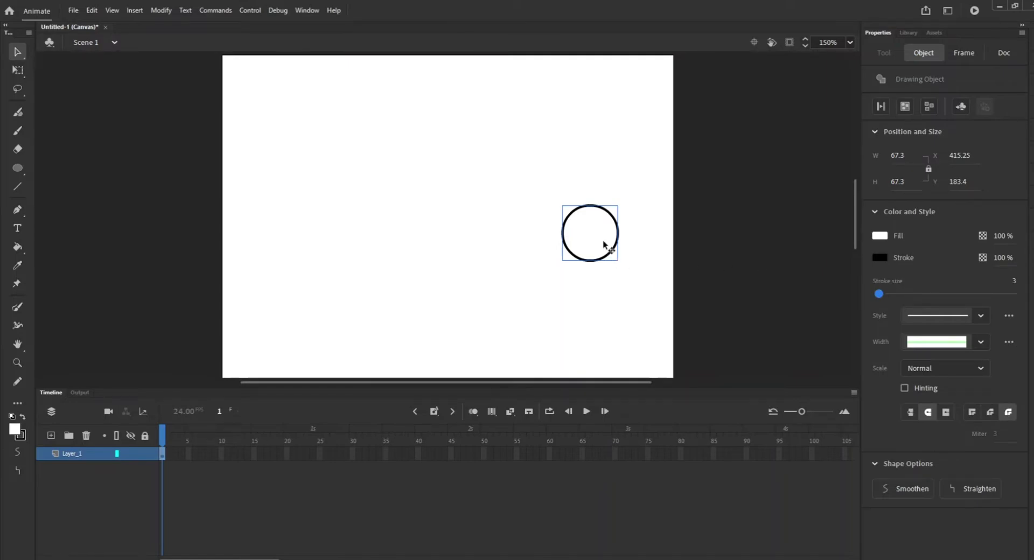
left_click_drag(603, 243, 576, 221)
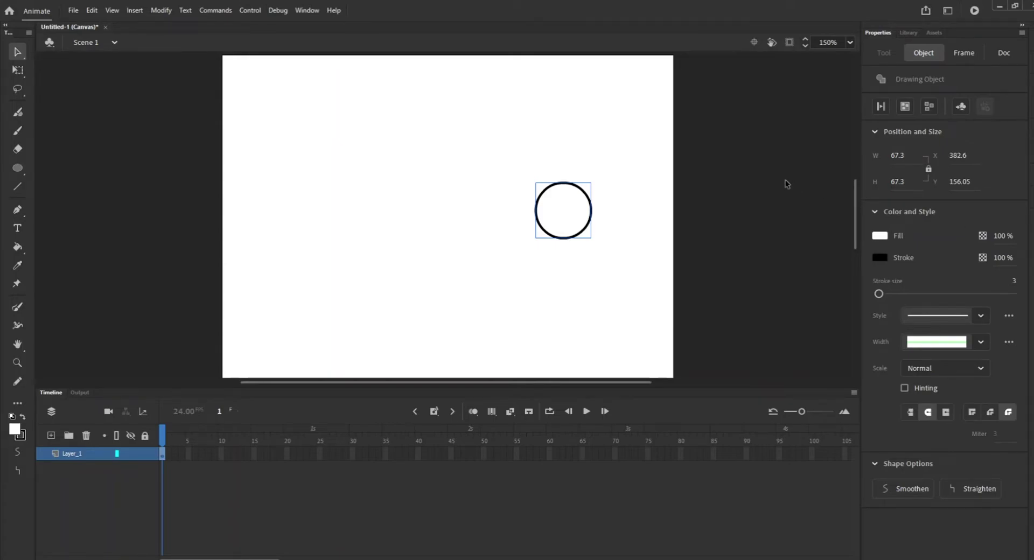
Draw a taller outlined oval body below the head circle.
left_click(331, 189)
left_click(24, 170)
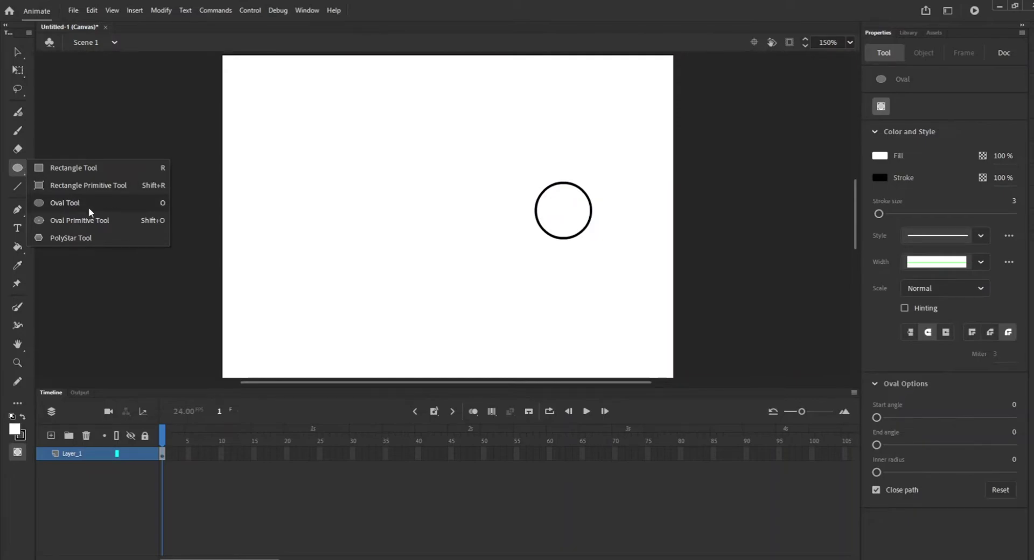
left_click(86, 203)
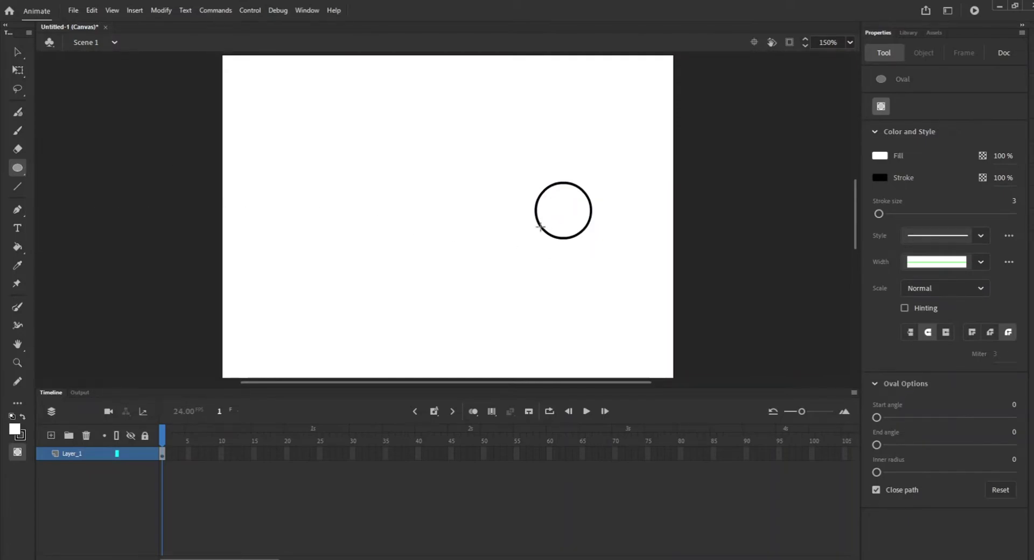
left_click_drag(539, 225, 590, 295)
Bring the head circle in front of the body and nudge it to X 382, Y 159.4.
left_click(17, 52)
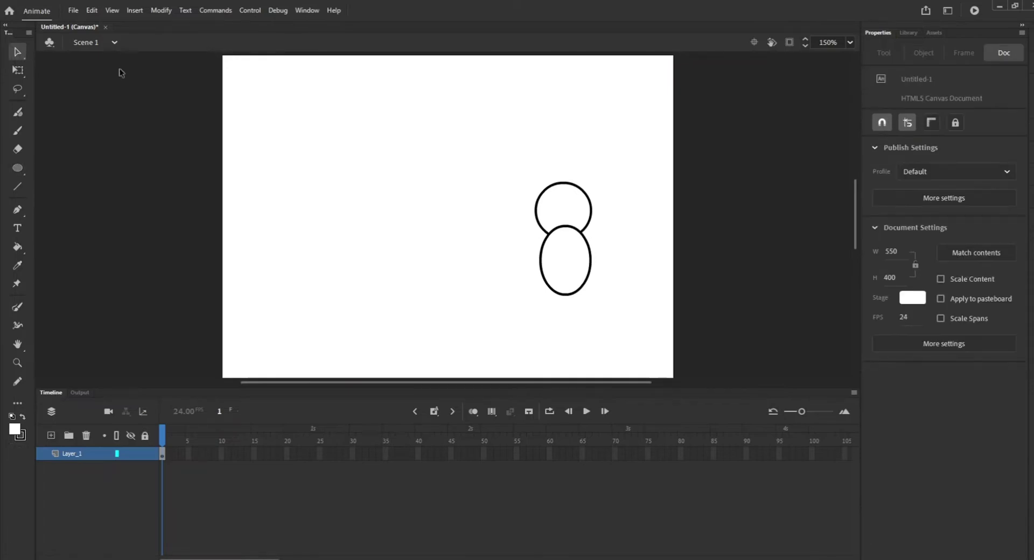
left_click(592, 212)
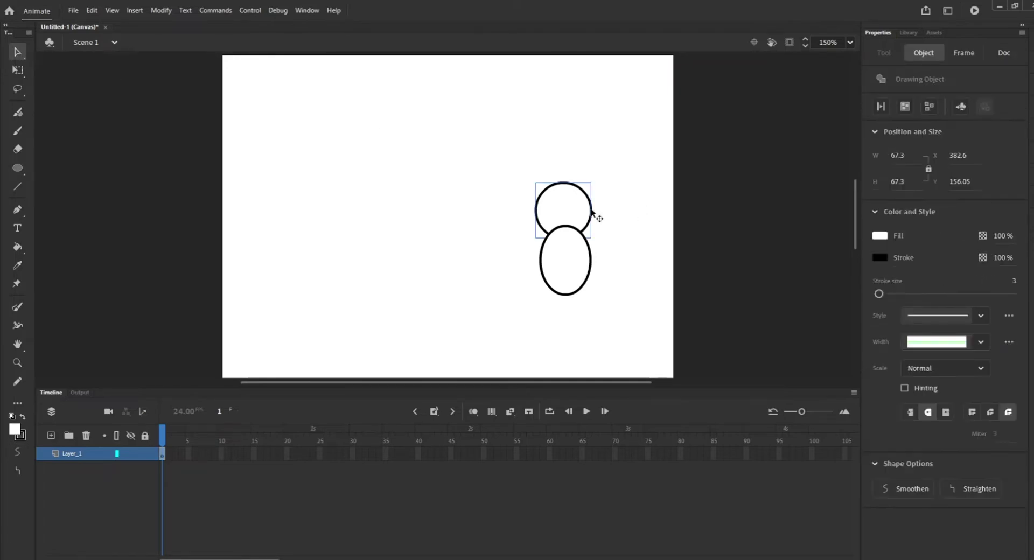
right_click(593, 213)
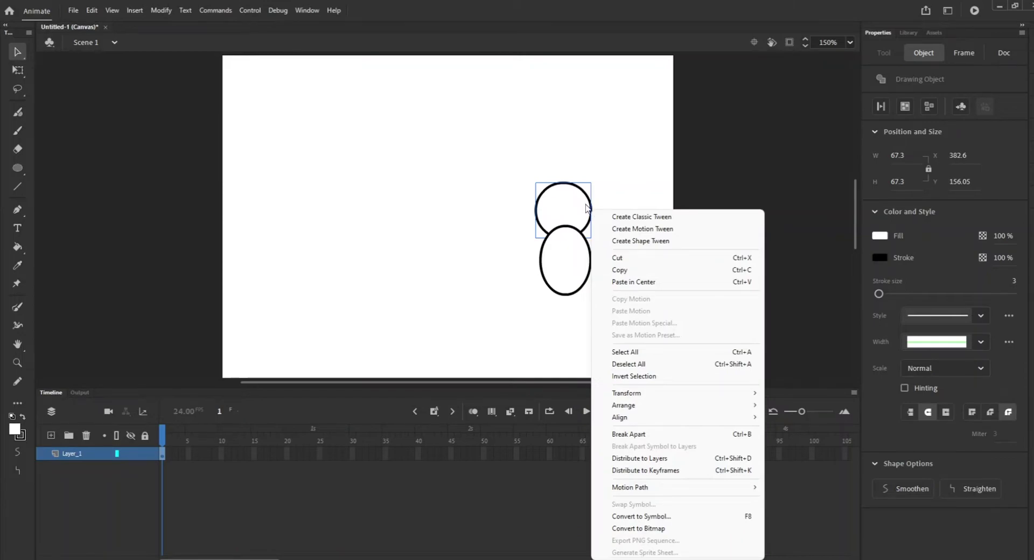
mouse_move(737, 406)
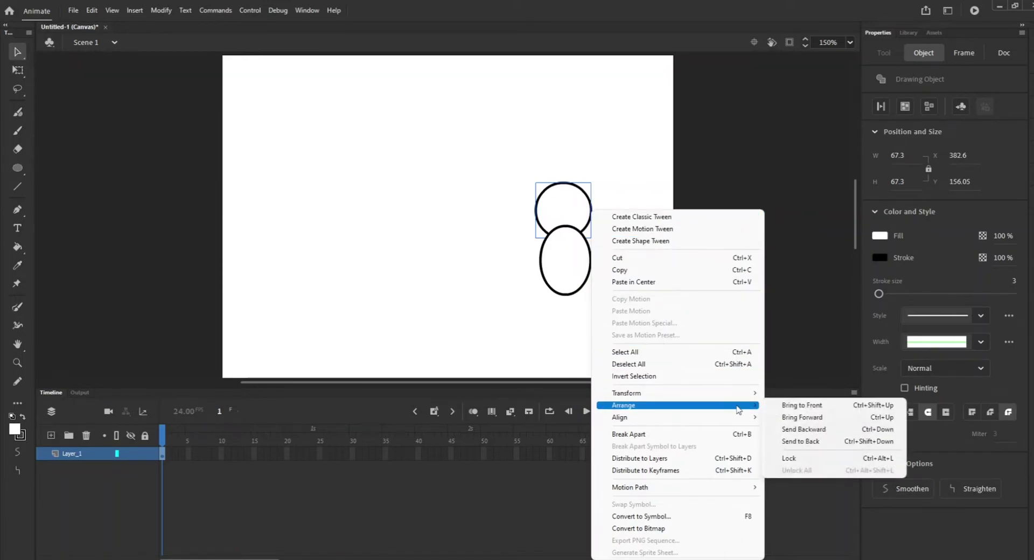
left_click(800, 407)
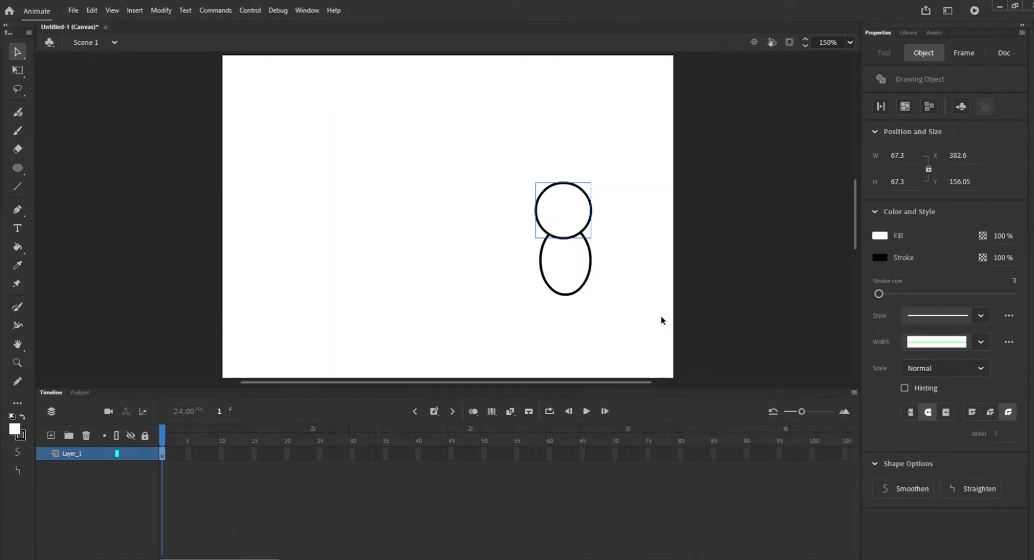
left_click_drag(569, 224, 570, 226)
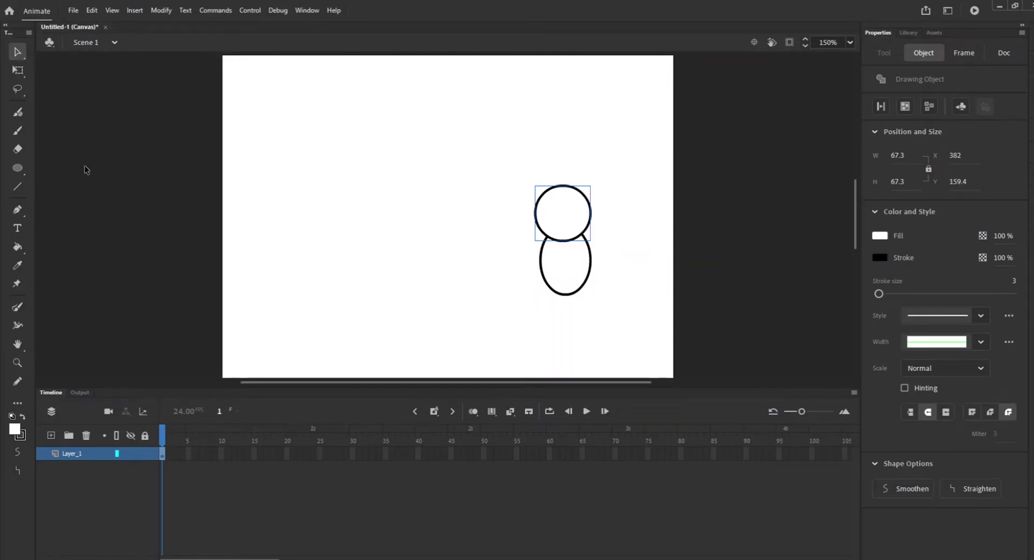
Draw a small circle inside the head, undoing an accidental reshape of it.
left_click(18, 169)
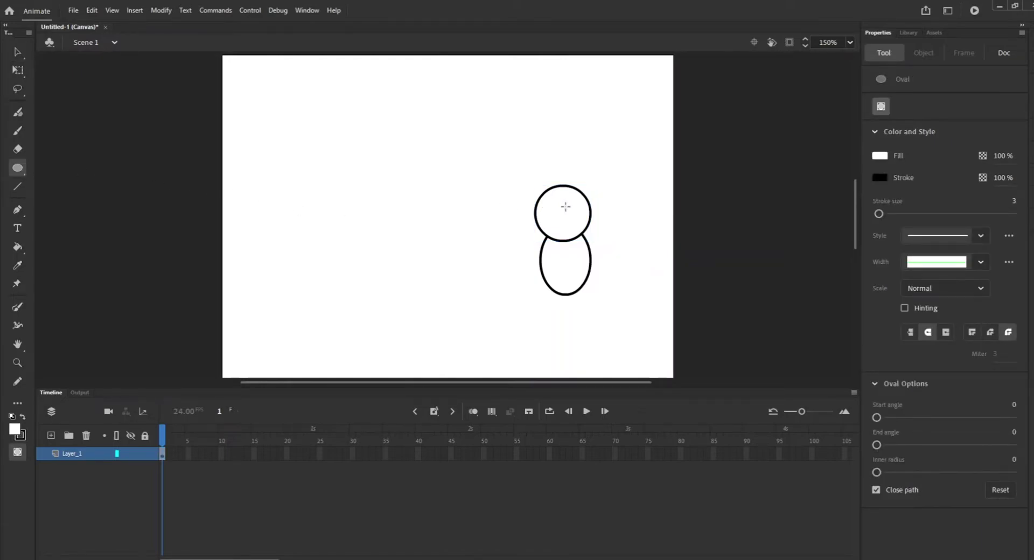
left_click_drag(546, 203, 552, 210)
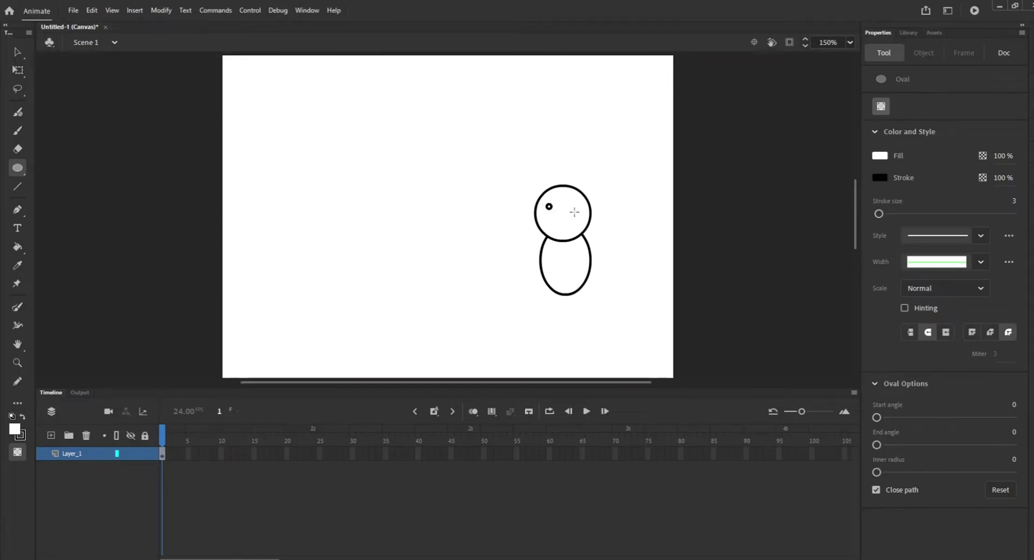
left_click(18, 52)
mouse_move(549, 206)
left_mouse_down()
mouse_move(503, 201)
mouse_move(544, 208)
mouse_move(283, 254)
mouse_move(552, 215)
left_mouse_up()
left_click(92, 10)
left_click(113, 23)
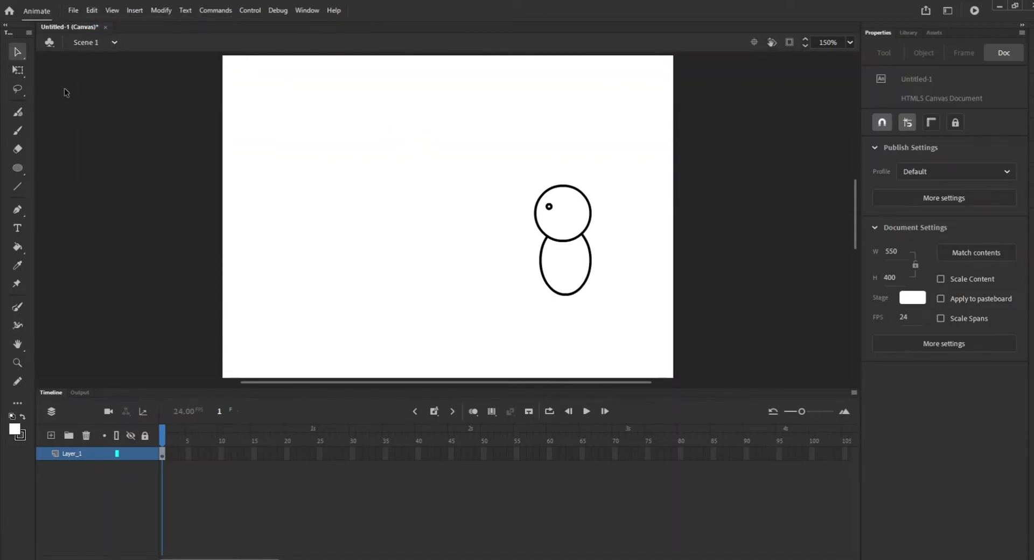
Move the small dot left to X 308.65, Y 198.65 and make it black with no outline.
left_click(549, 207)
left_click_drag(549, 207, 459, 207)
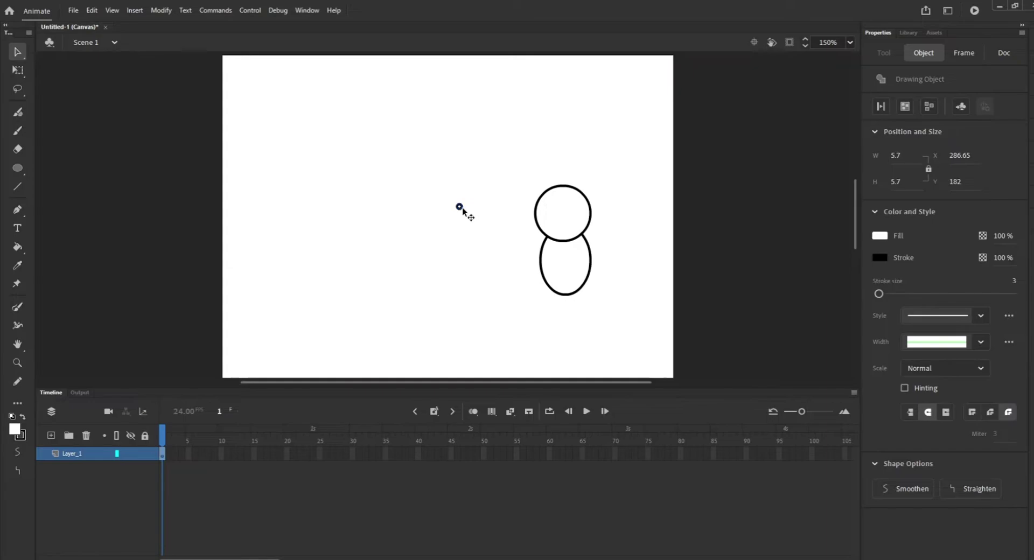
left_click(879, 235)
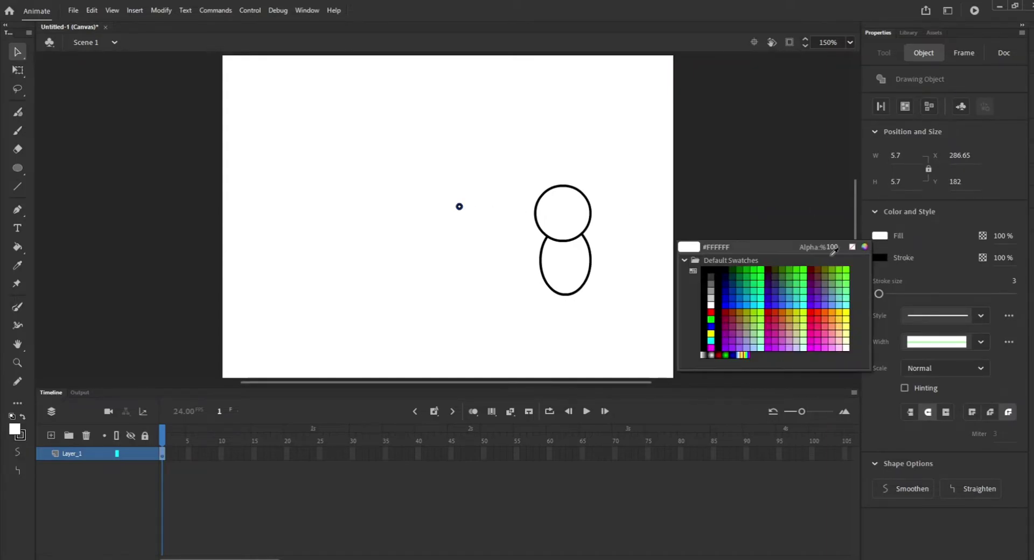
left_click(717, 269)
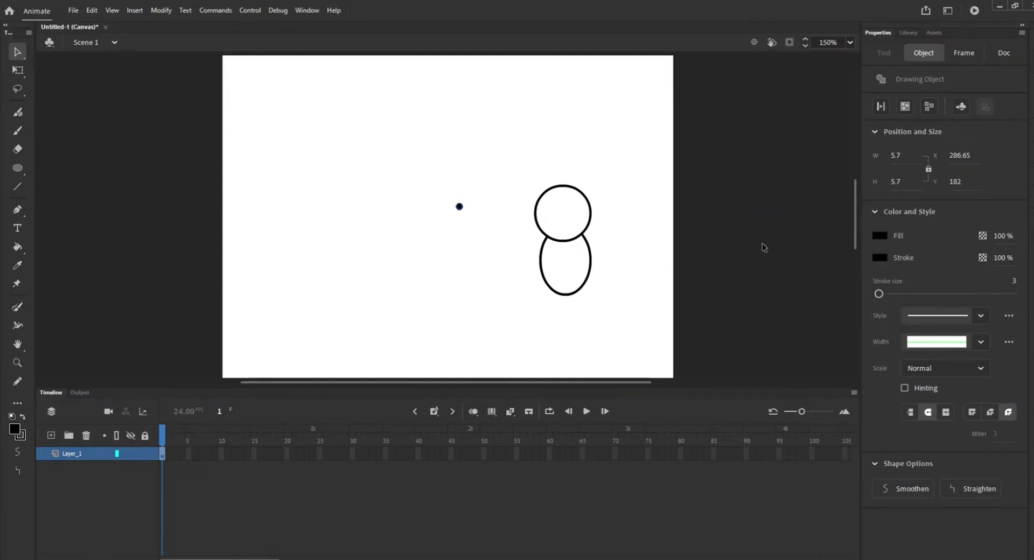
left_click(879, 257)
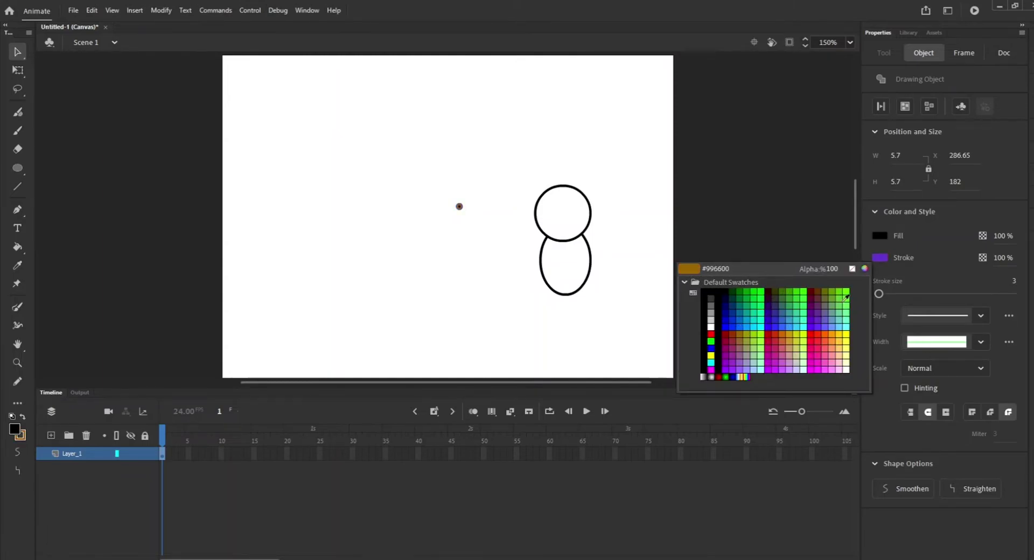
left_click(851, 270)
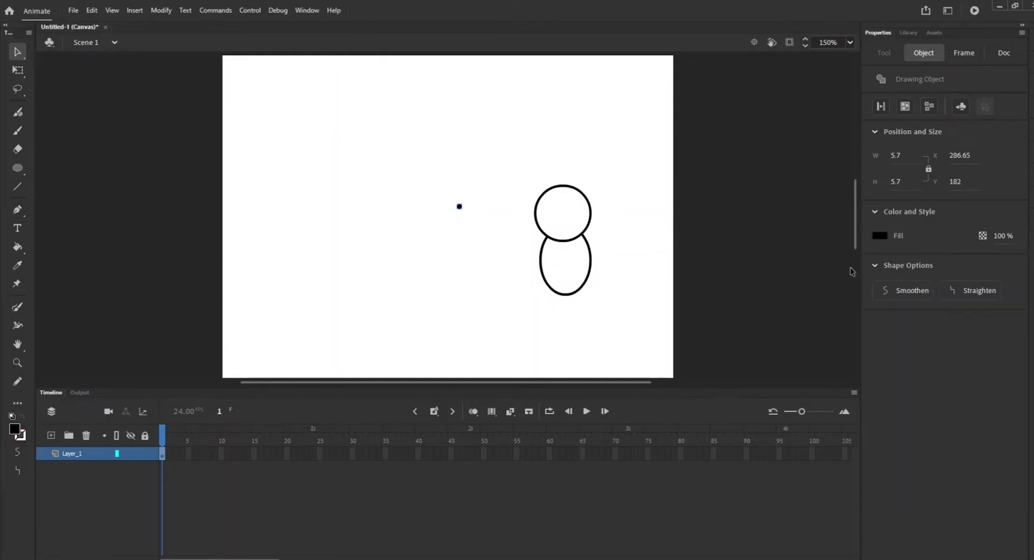
left_click(498, 307)
Move the dot toward the head and paste a second copy, undoing its distortion.
left_click_drag(460, 207, 478, 222)
key("ctrl+f")
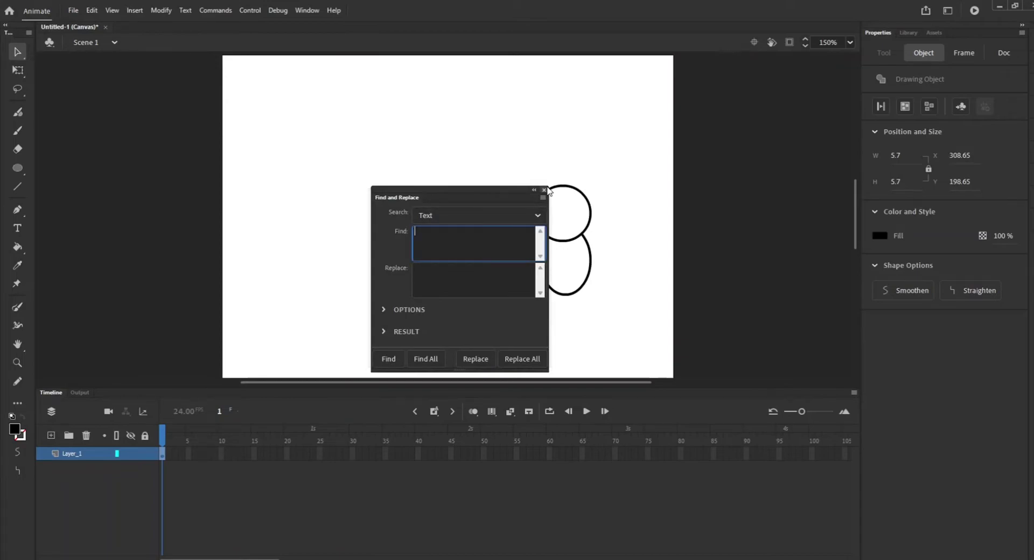
left_click(543, 190)
key("ctrl+v")
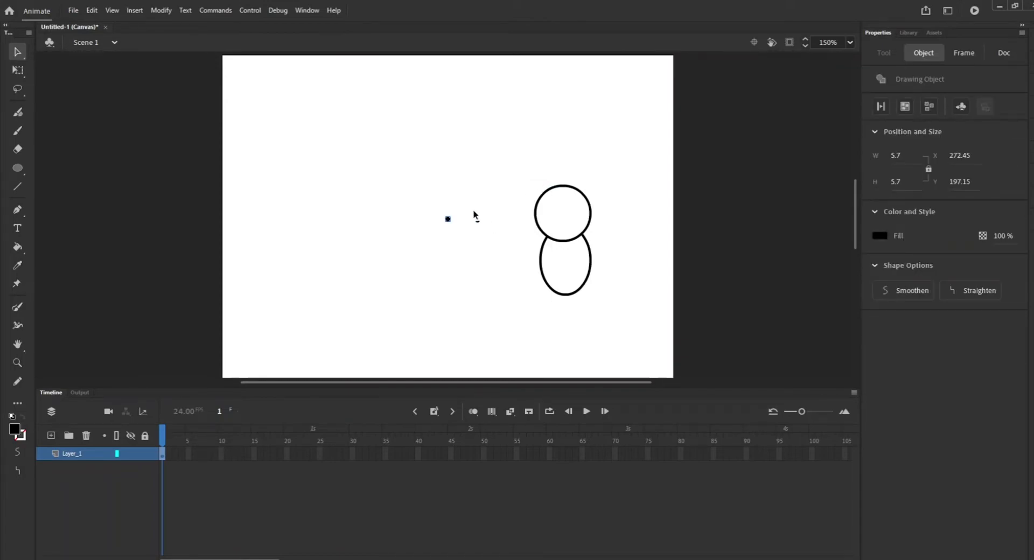
left_click(92, 10)
left_click(118, 24)
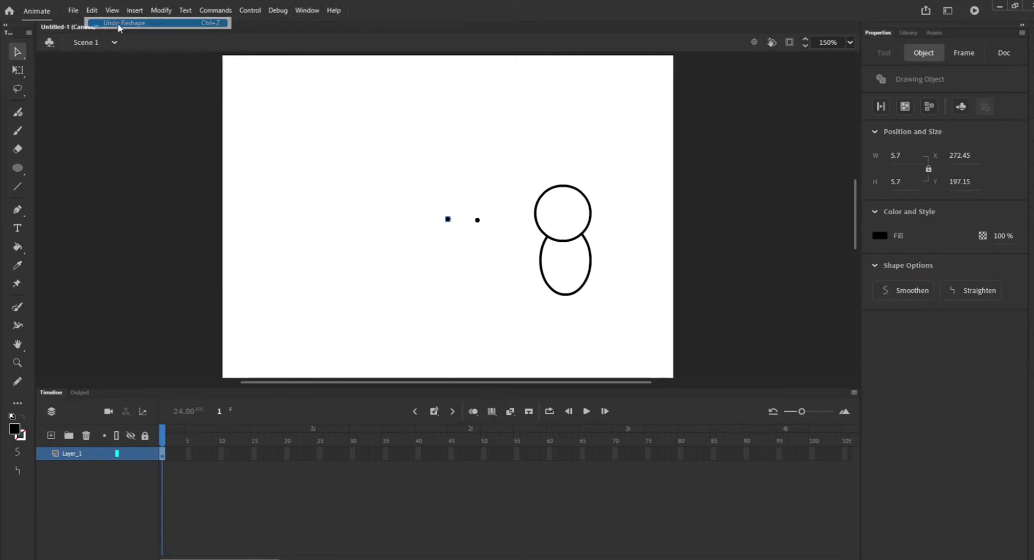
Place both dots inside the head as two round black eyes.
left_click(477, 220)
left_click_drag(477, 220, 552, 211)
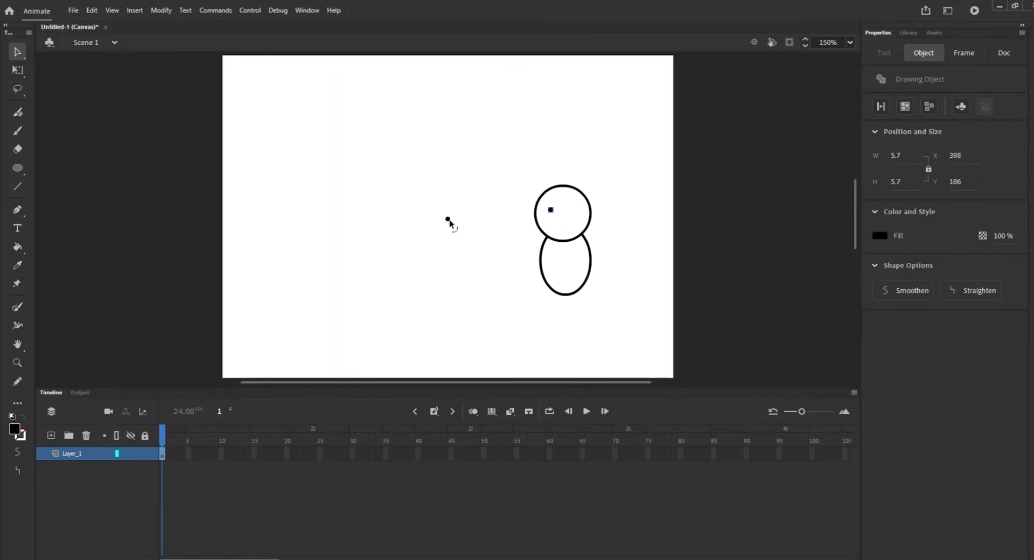
left_click_drag(448, 220, 579, 211)
left_click(667, 226)
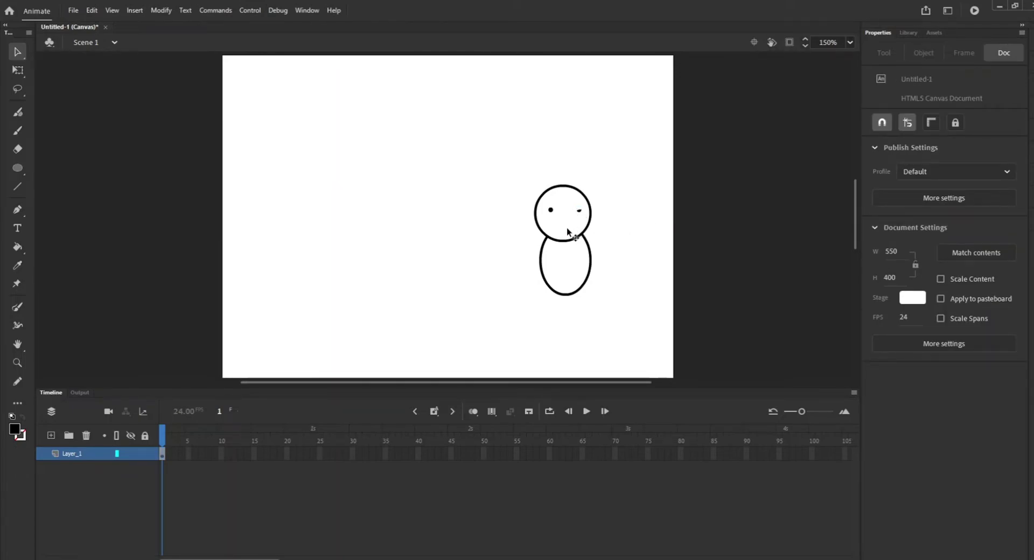
left_click(92, 11)
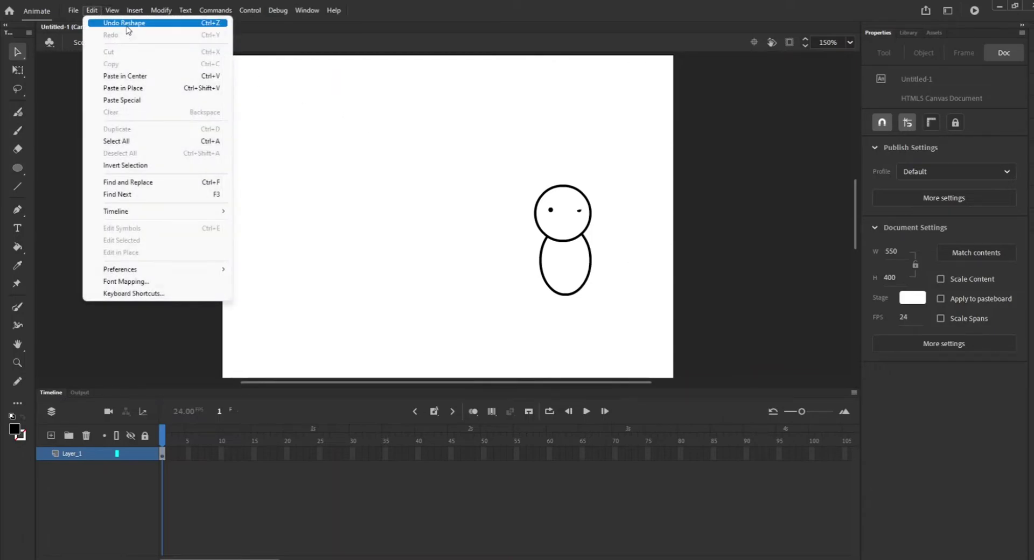
left_click(127, 24)
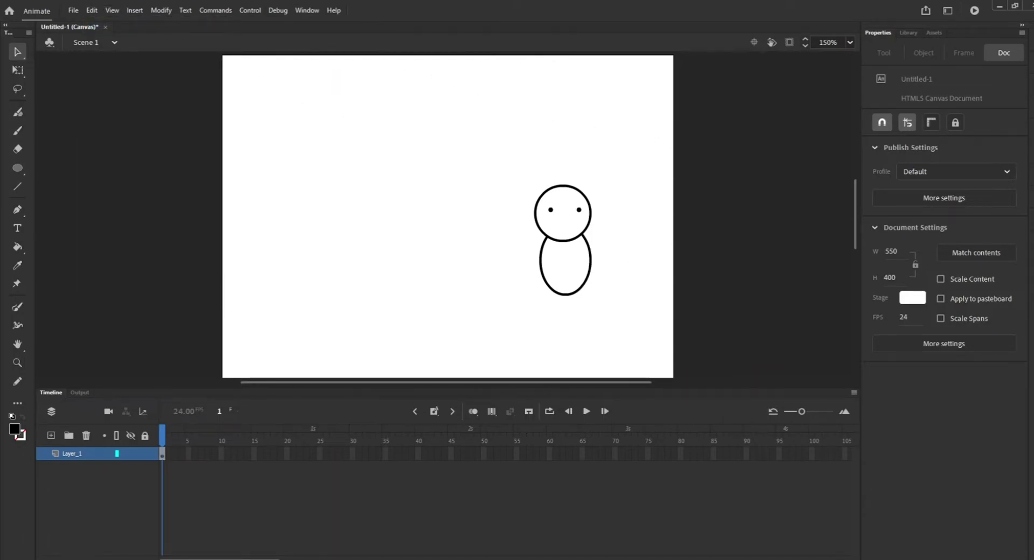
Draw a black 68×59.25 oval left of the figure at X 113.3, Y 208.8.
left_click(21, 167)
left_click(66, 203)
left_click_drag(276, 179, 332, 224)
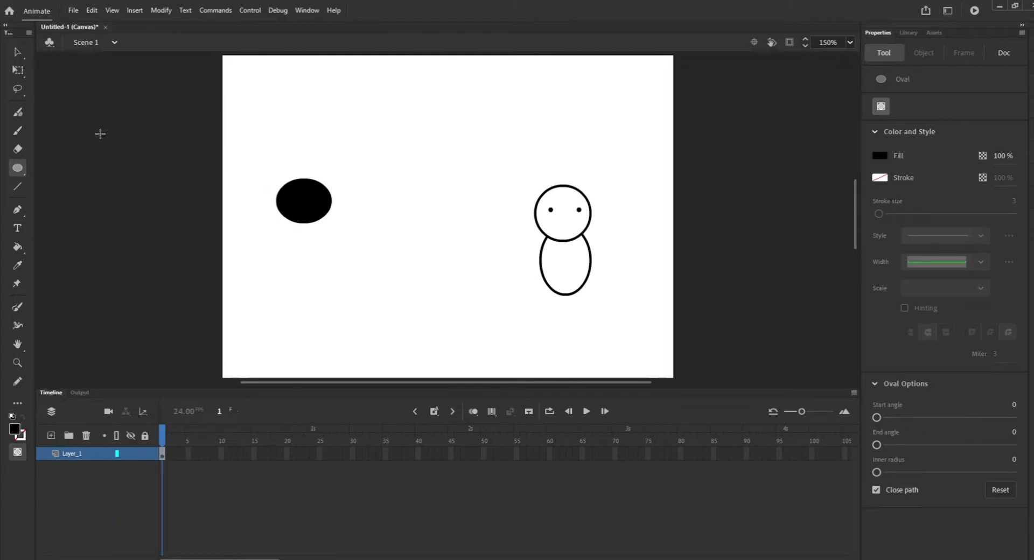
key("v")
left_click_drag(314, 190, 352, 239)
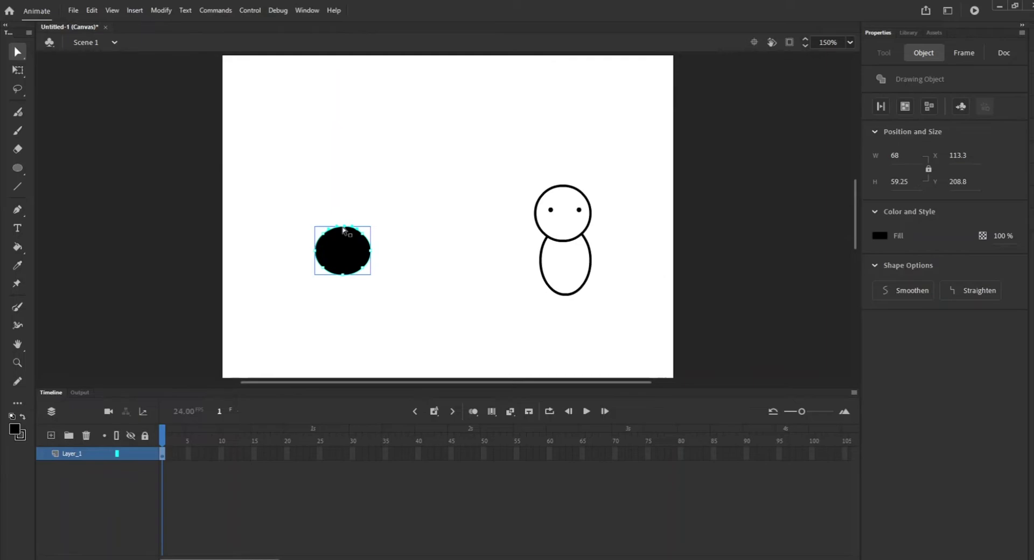
Pull the oval's top anchor down into a 68×37.4 half-oval and shift it right.
left_click_drag(343, 230, 346, 239)
left_click_drag(343, 232, 342, 234)
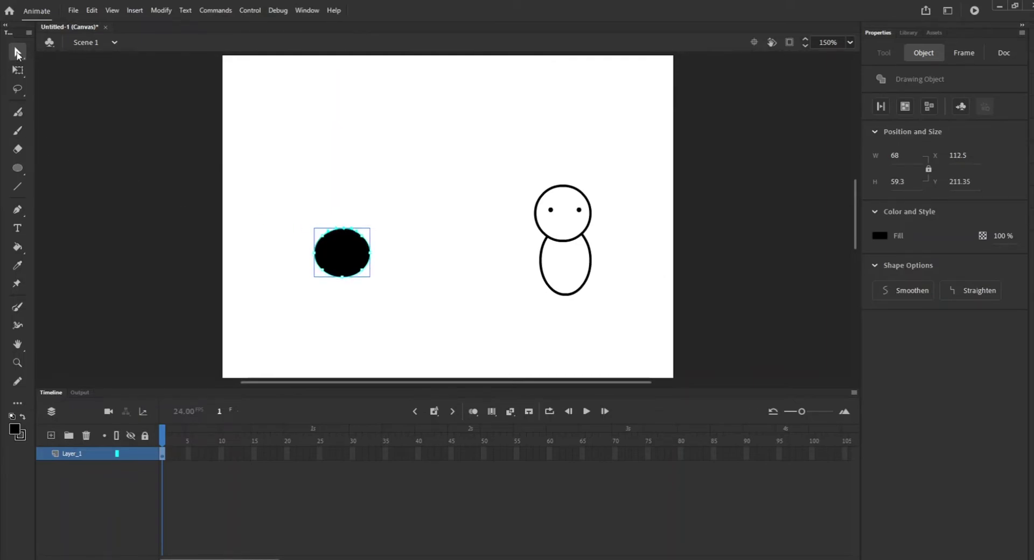
left_click(46, 69)
left_click_drag(343, 232, 321, 252)
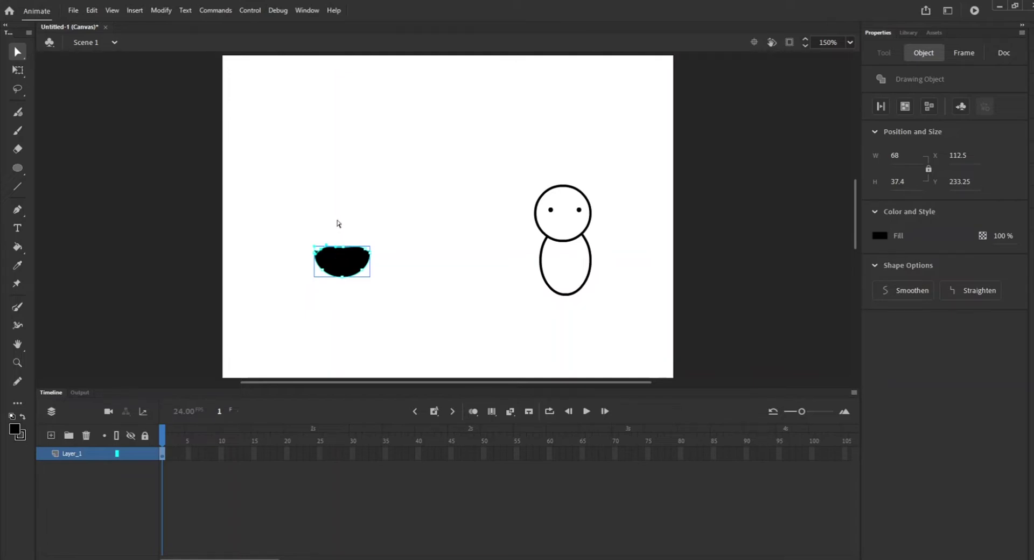
left_click(17, 52)
left_click(335, 166)
mouse_move(351, 259)
left_mouse_down()
mouse_move(571, 235)
mouse_move(570, 226)
mouse_move(359, 245)
left_mouse_up()
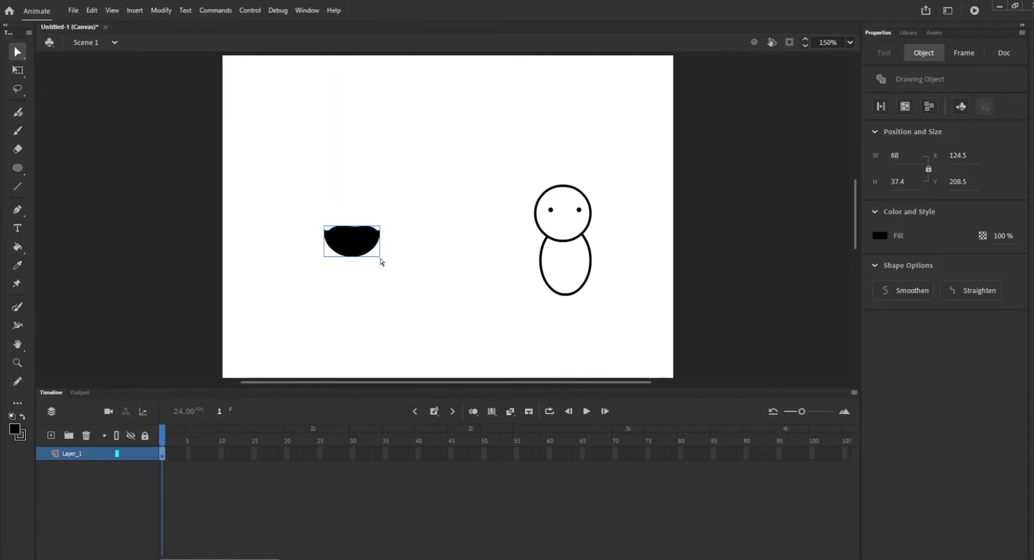
Scale the half-oval mouth to 40×22.05 and place it in the head below the eyes.
left_click_drag(957, 155, 969, 155)
left_click_drag(894, 155, 893, 155)
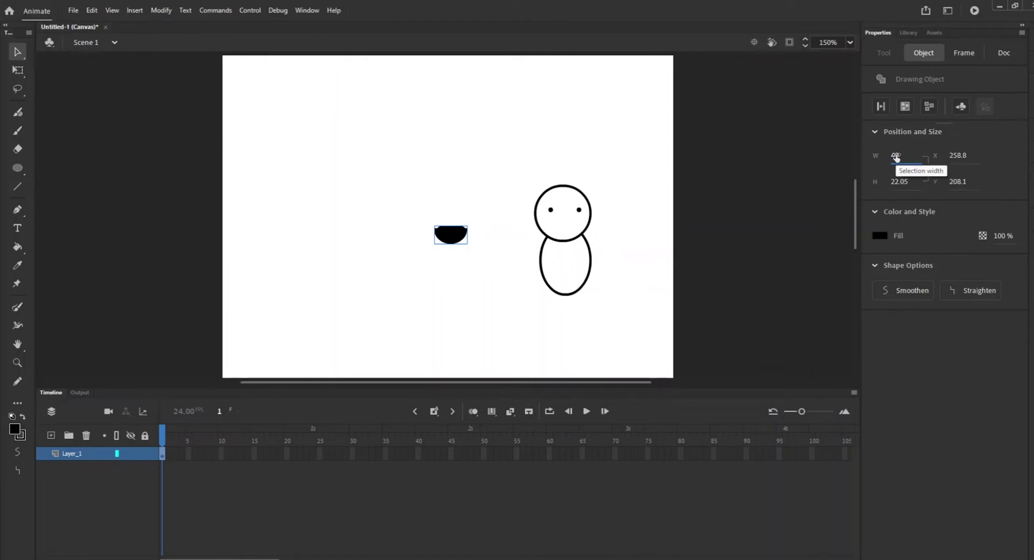
left_click_drag(459, 237, 569, 223)
left_click(607, 219)
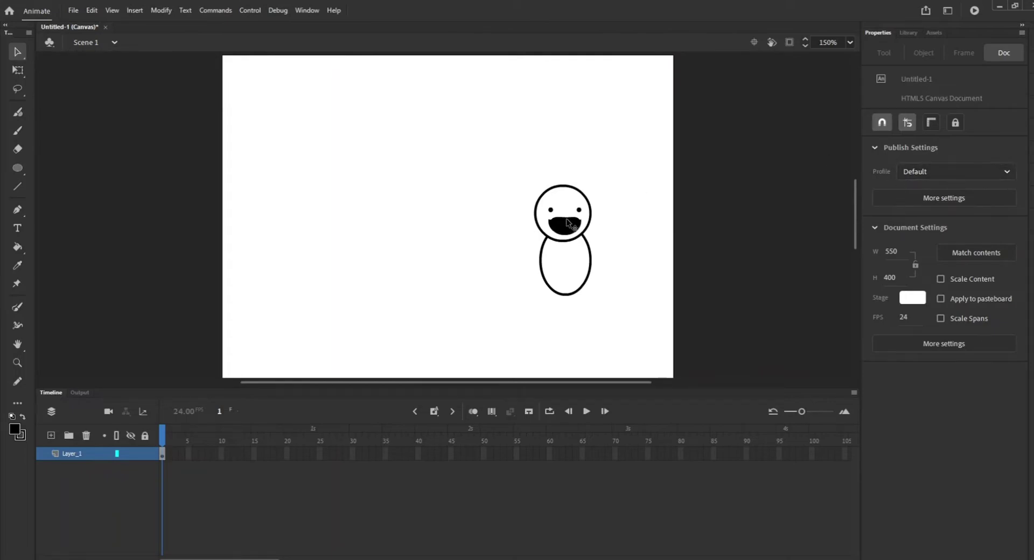
left_click_drag(571, 225, 566, 227)
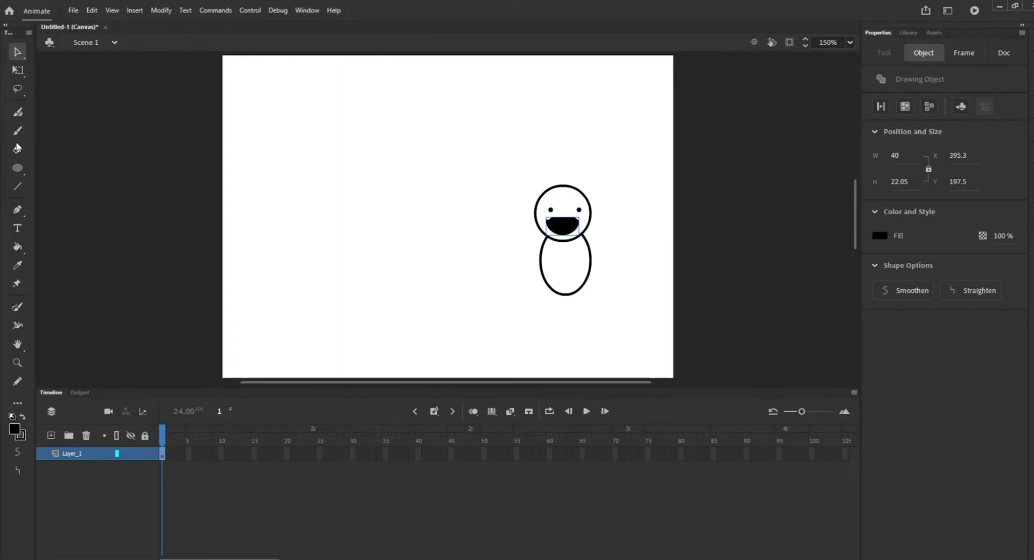
left_click(17, 112)
left_click_drag(283, 159, 289, 170)
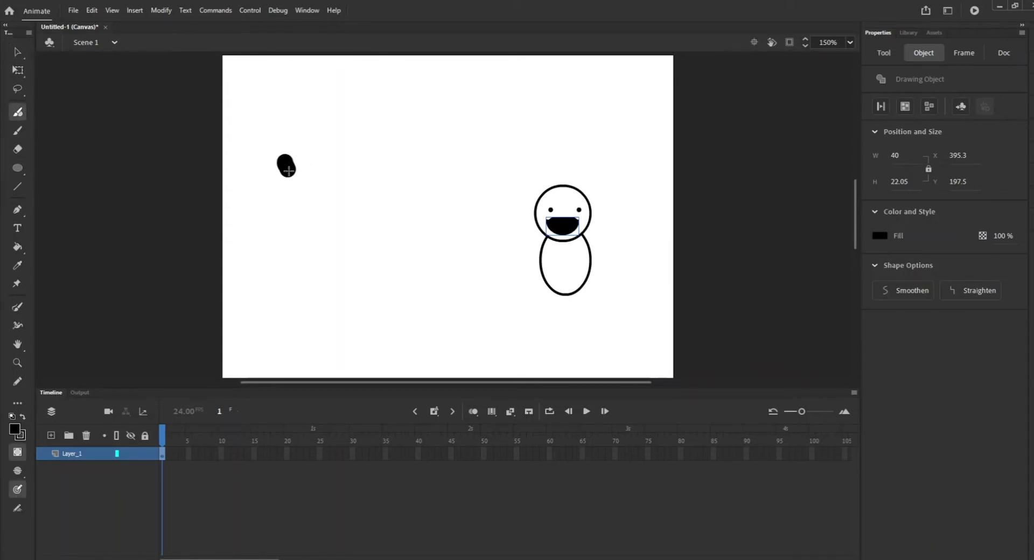
left_click(90, 10)
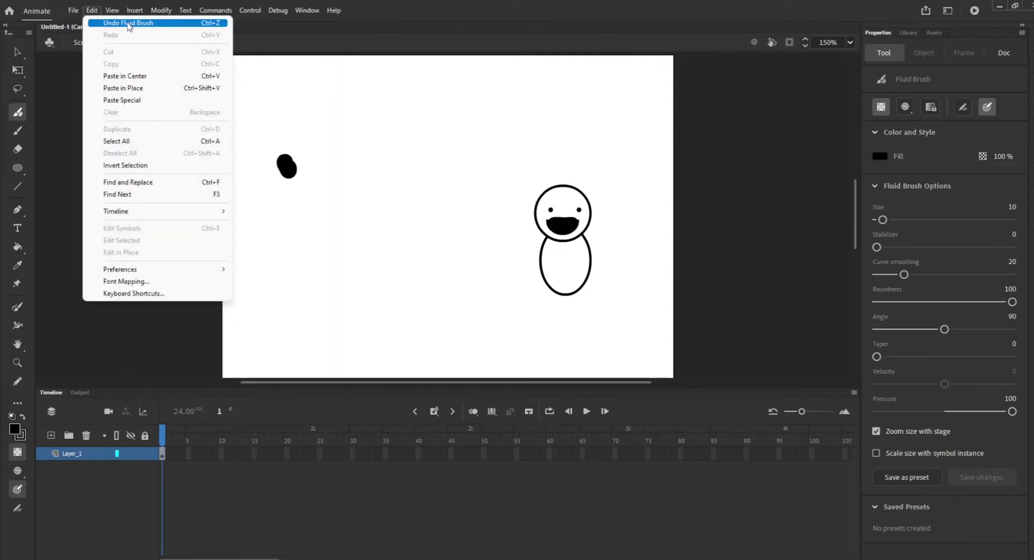
left_click(134, 24)
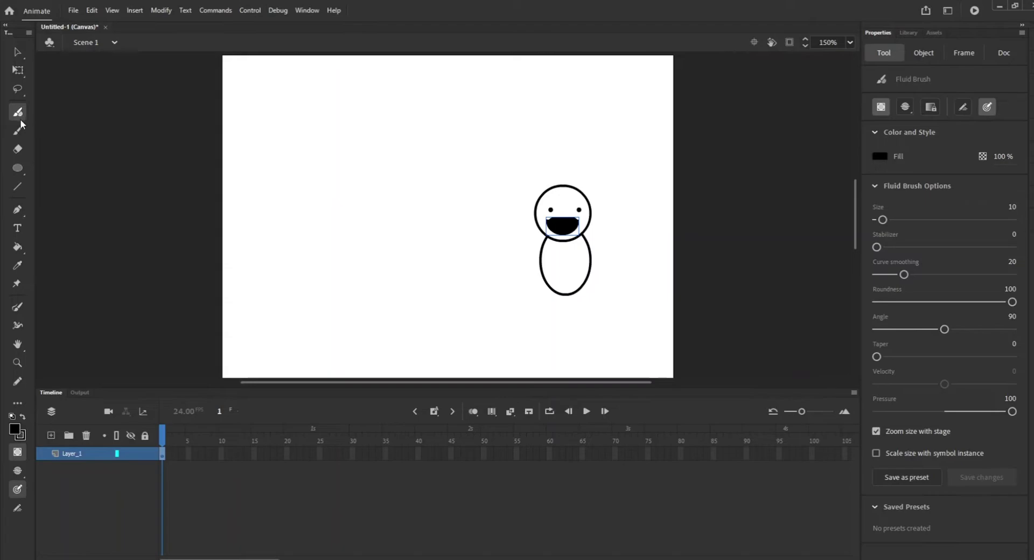
left_click(877, 221)
left_click(612, 163)
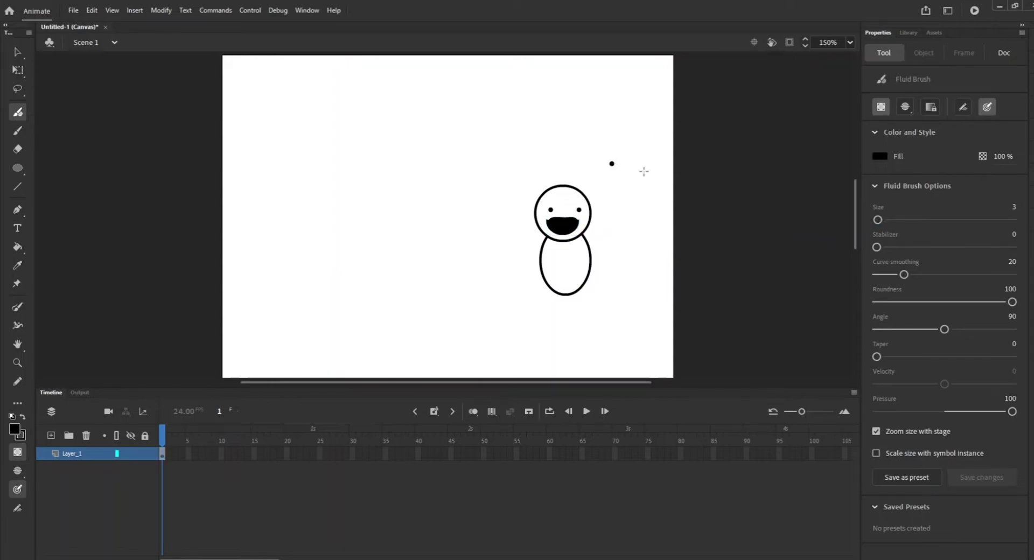
left_click_drag(876, 220, 879, 221)
left_click(604, 122)
left_click(18, 149)
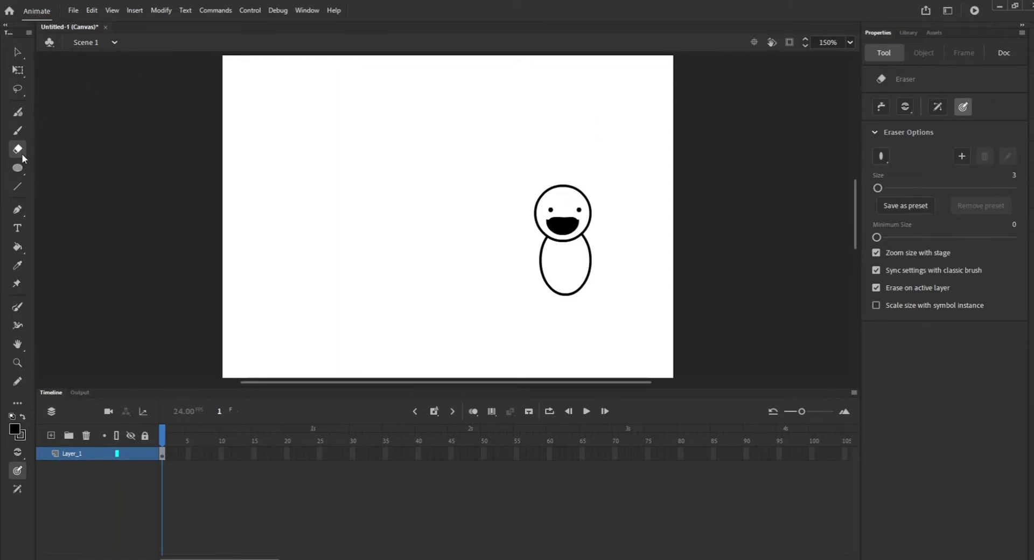
Select the Fluid Brush and set its fill to pink #FF66CC.
left_click(19, 113)
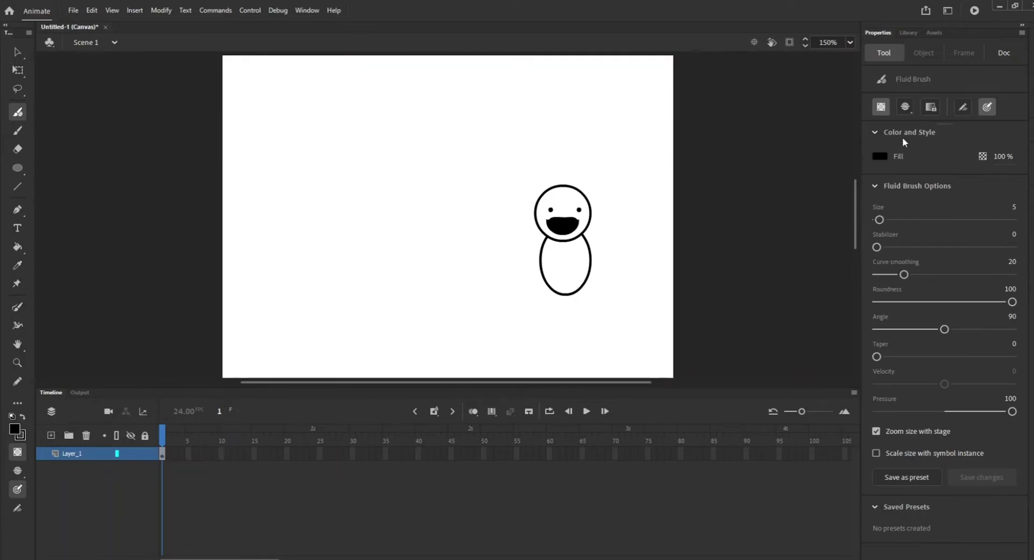
left_click(879, 156)
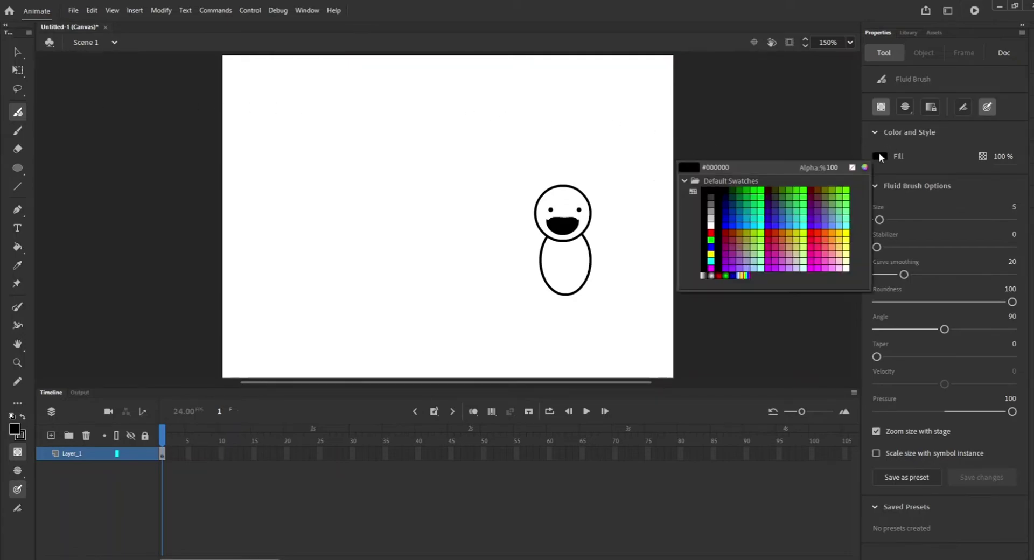
left_click(829, 256)
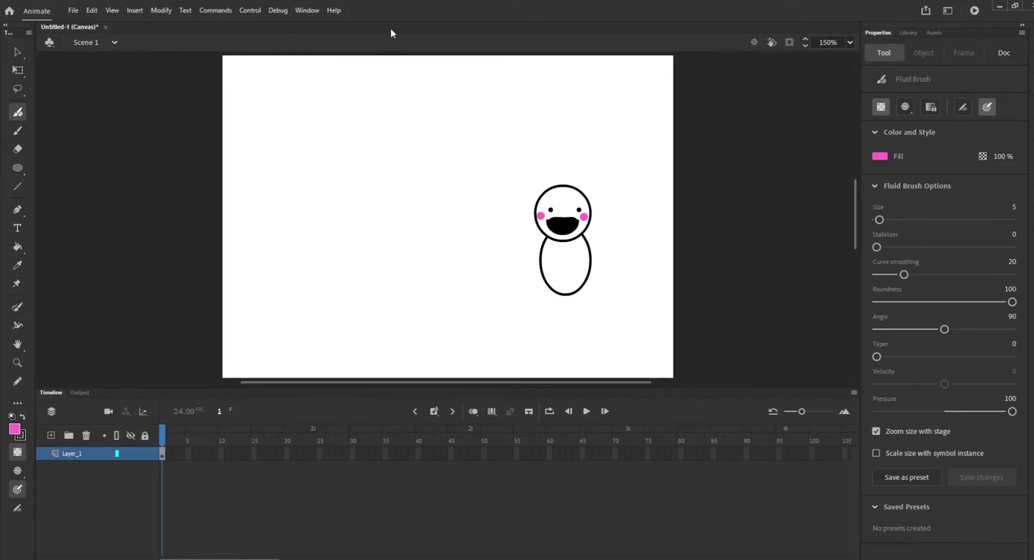
Recolour the mouth's fill from black to red #FF3333.
left_click(16, 52)
left_click(567, 229)
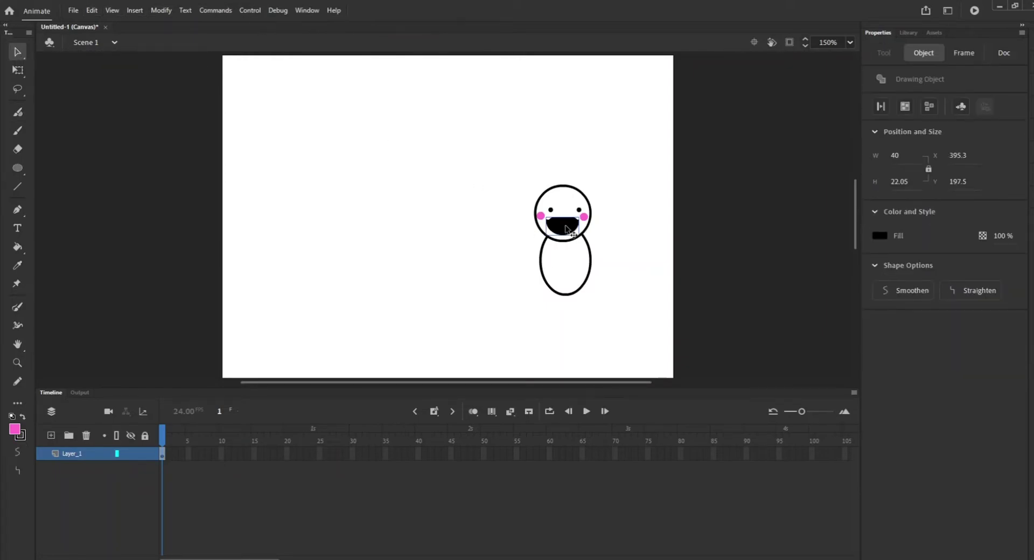
left_click(879, 235)
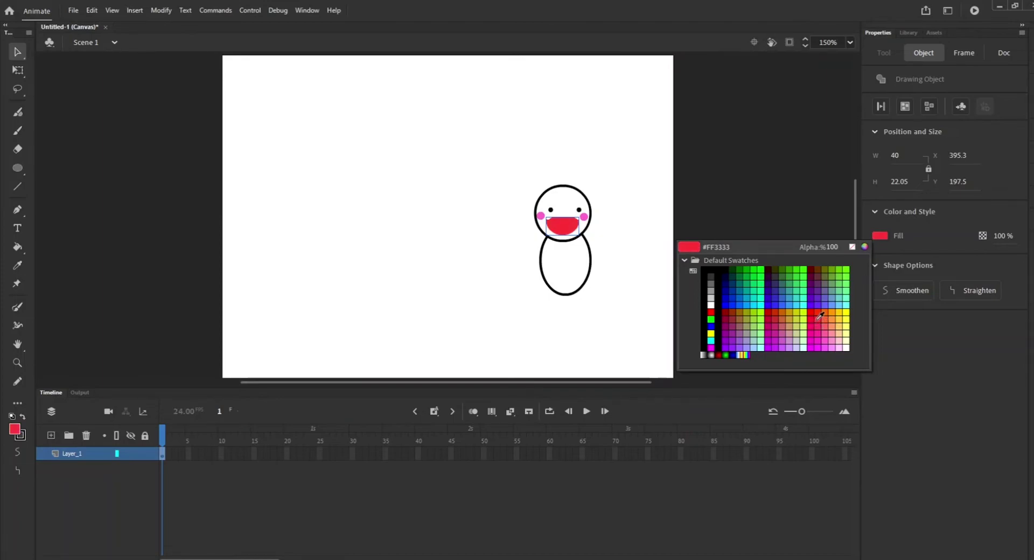
left_click(817, 318)
left_click(554, 164)
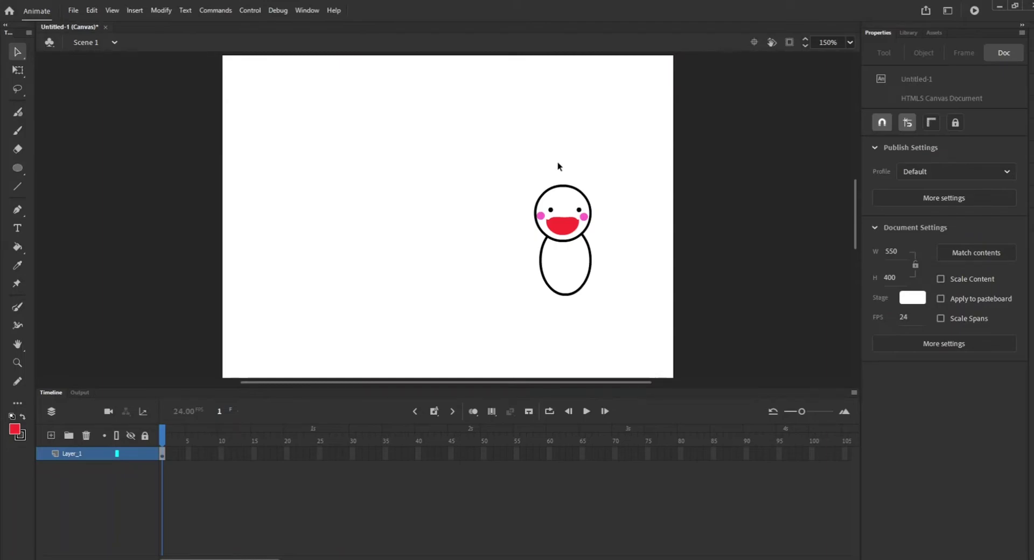
left_click(563, 233)
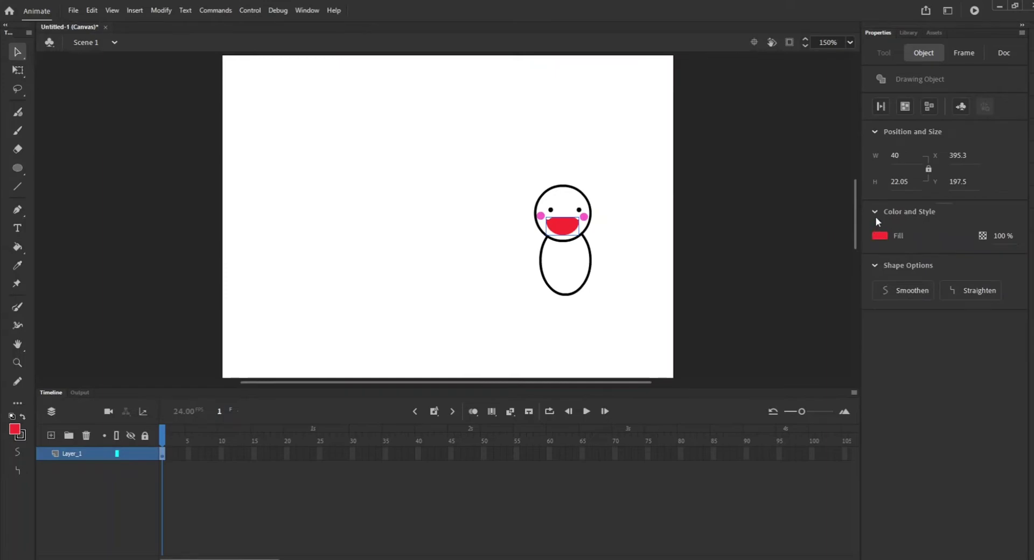
left_click(412, 324)
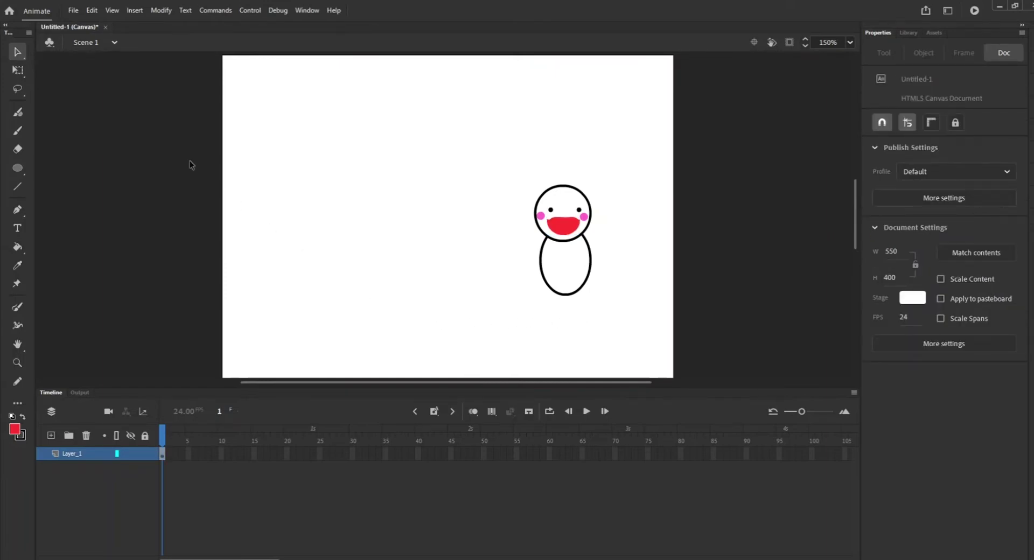
Draw short left and right arm strokes on the character's body with the Line tool.
left_click(16, 189)
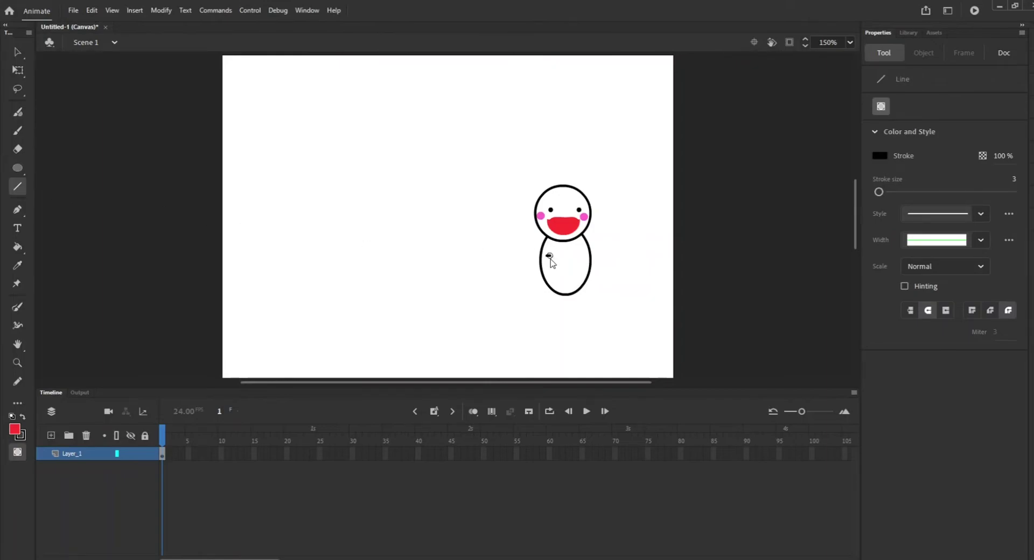
left_click_drag(546, 255, 555, 256)
left_click_drag(581, 253, 589, 252)
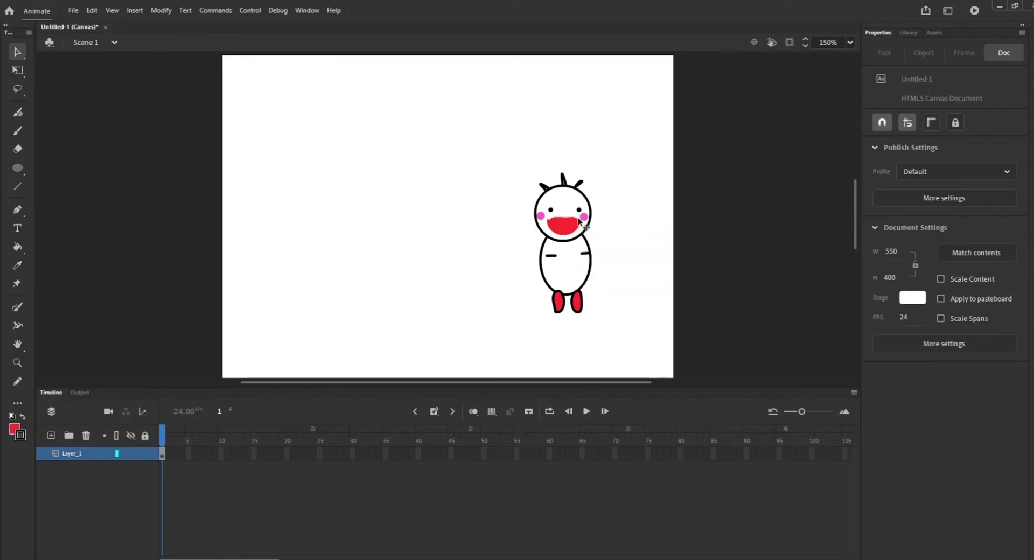
Reshape the centre antenna into a taller spike, delete the stray hair stroke, and move the antenna head onto the body.
mouse_move(563, 182)
left_mouse_down()
mouse_move(499, 187)
mouse_move(546, 163)
mouse_move(552, 187)
left_mouse_up()
mouse_move(555, 186)
left_mouse_down()
mouse_move(489, 174)
mouse_move(606, 196)
mouse_move(475, 165)
left_mouse_up()
left_click(556, 181)
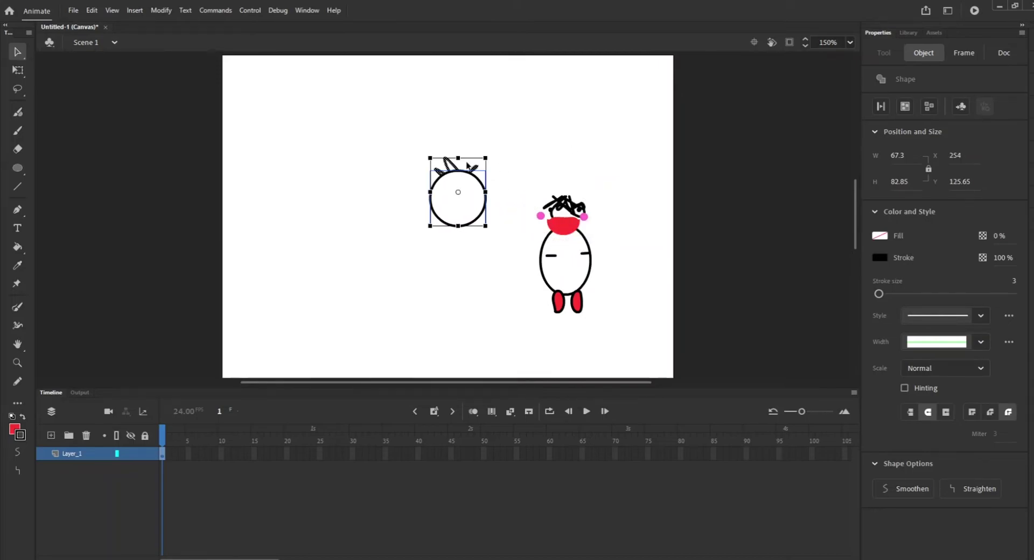
left_click(503, 162)
left_click_drag(571, 205, 546, 172)
key("ctrl+z")
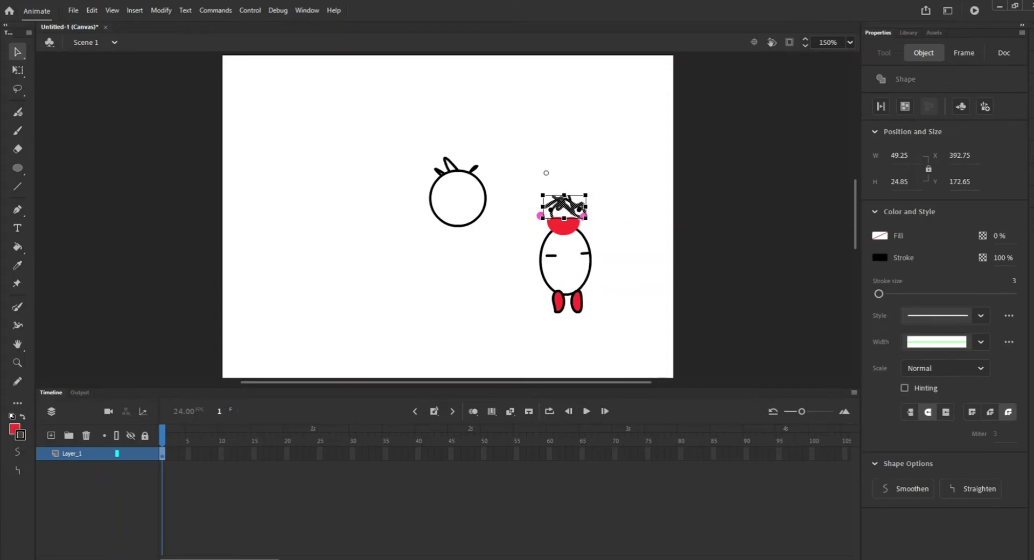
key("Delete")
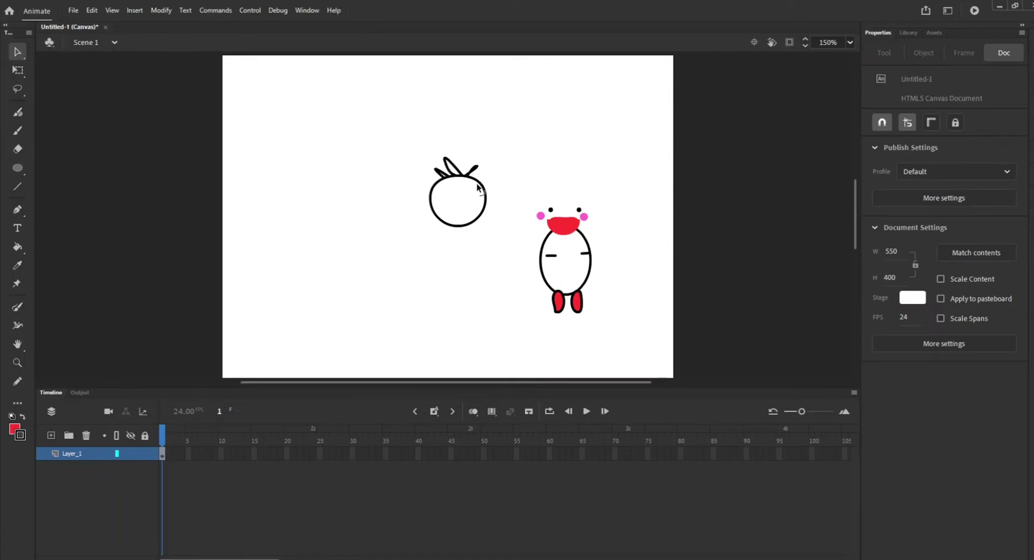
left_click_drag(384, 138, 488, 232)
left_click_drag(469, 191, 575, 207)
Close the wavy pen path along the stage's top edge and down the left side into an unfilled sky outline.
left_click(498, 182)
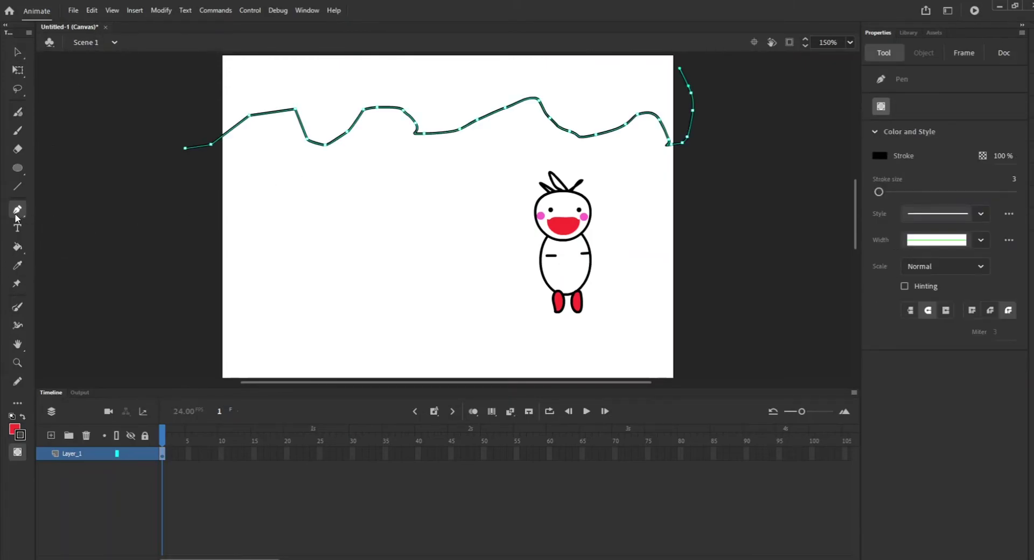
left_click(676, 65)
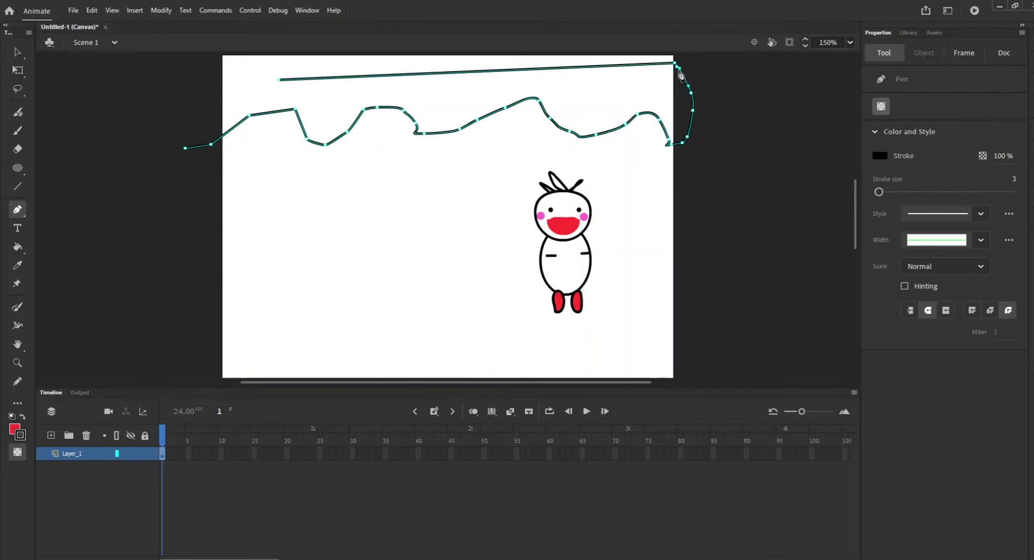
left_click(278, 81)
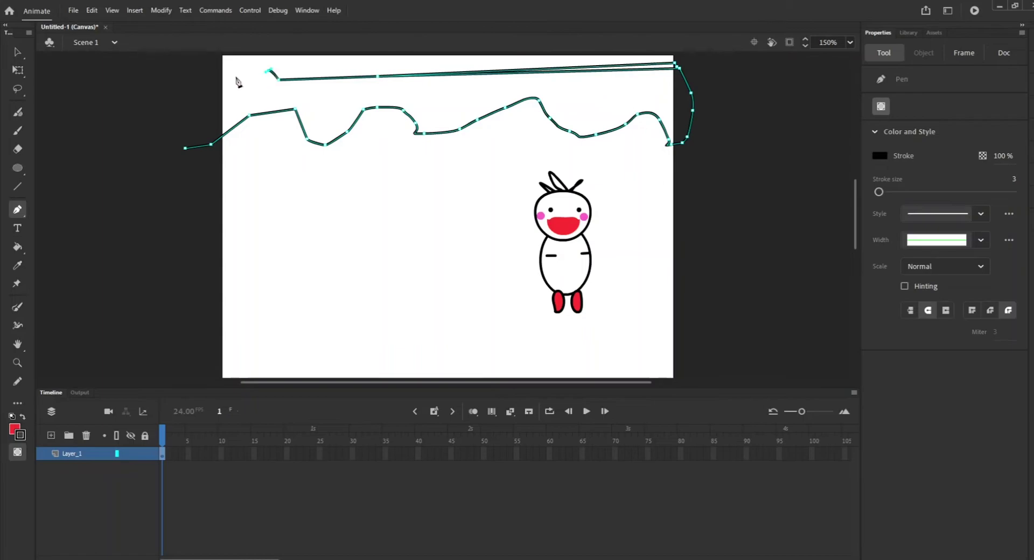
left_click(236, 76)
left_click(209, 88)
left_click(191, 111)
left_click(186, 125)
left_click(185, 131)
left_click(185, 147)
left_click(17, 52)
Fill the area inside the wavy sky outline with dark blue #000099 using the Paint Bucket.
left_click_drag(339, 80, 332, 56)
left_click(17, 247)
left_click(82, 253)
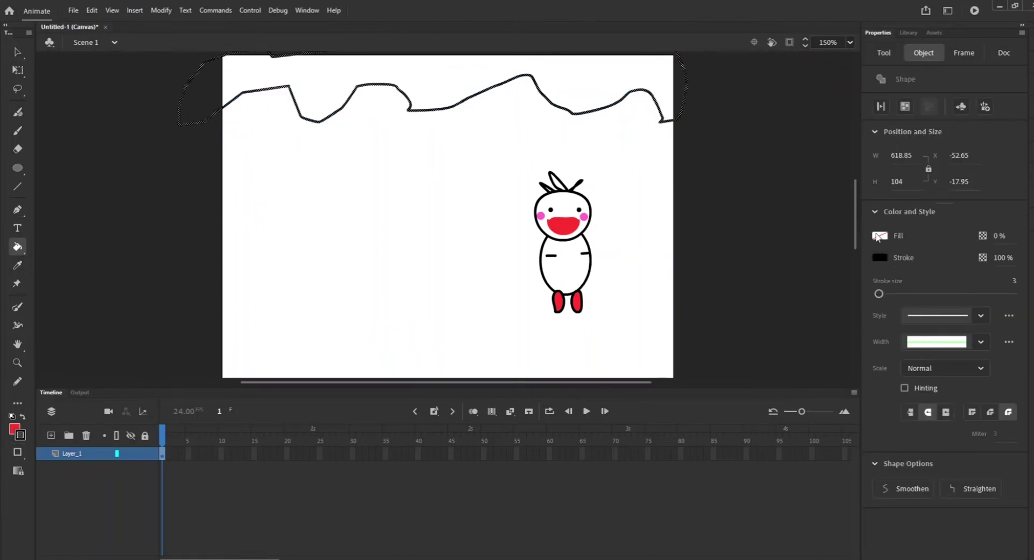
left_click(878, 236)
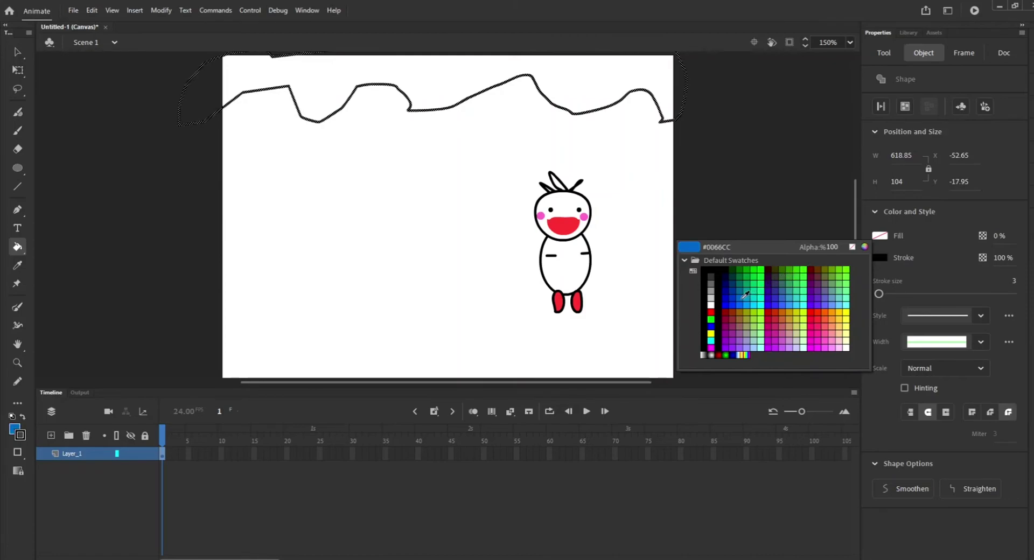
left_click(731, 286)
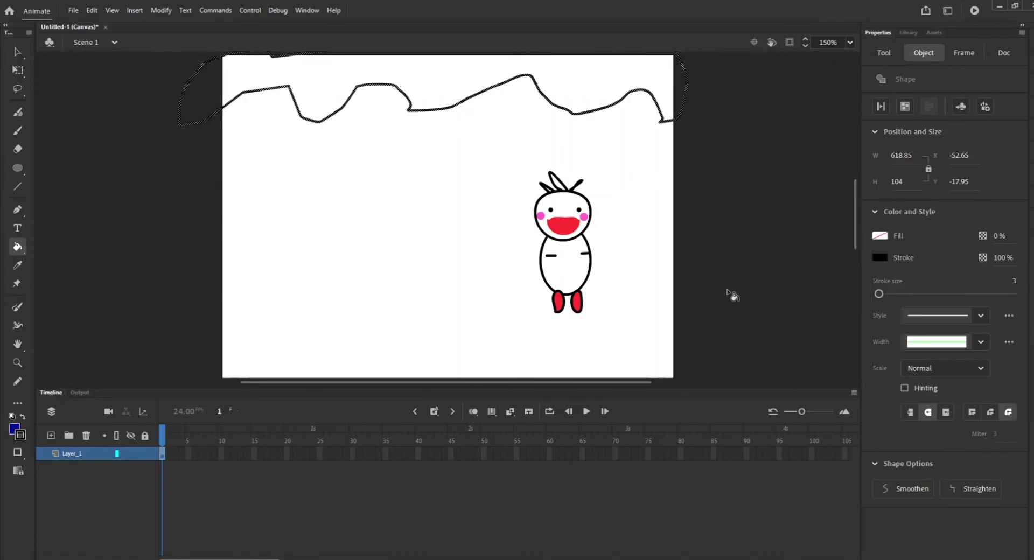
left_click(581, 96)
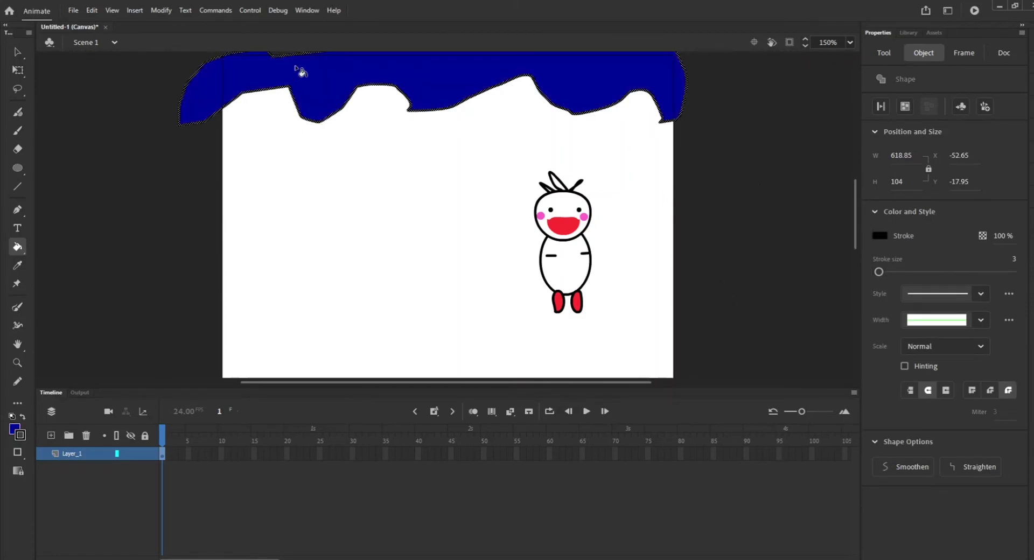
left_click(16, 52)
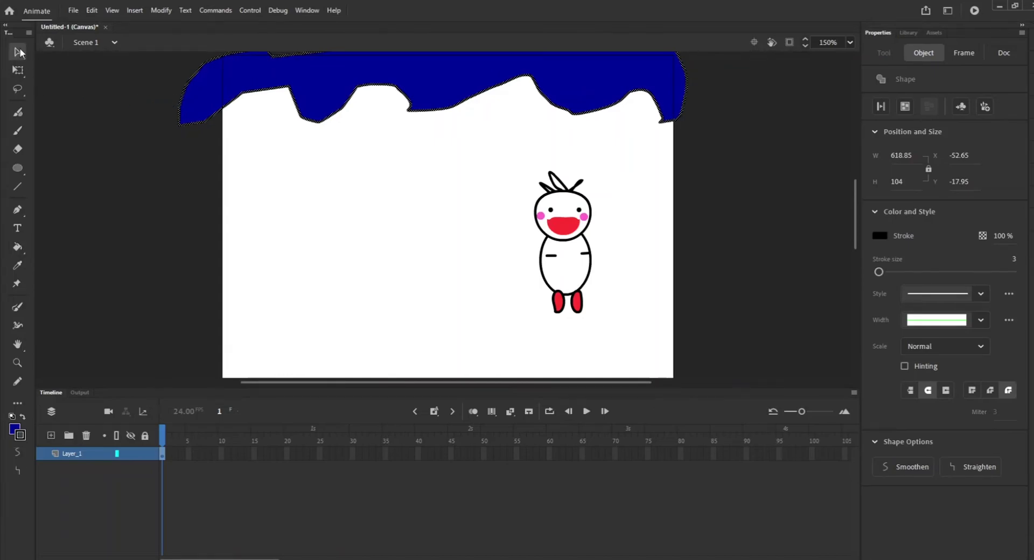
left_click(182, 162)
left_click(383, 74)
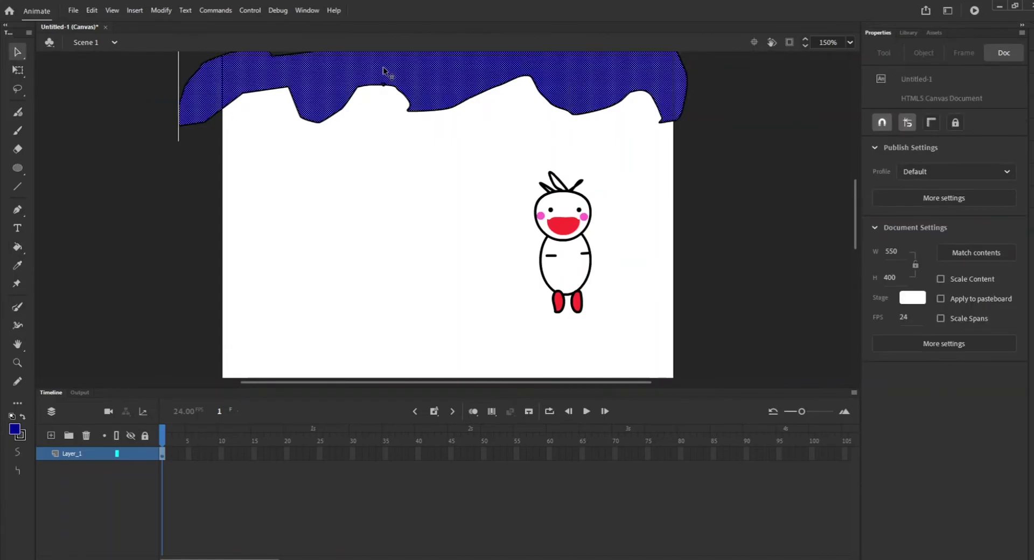
scroll(337, 85, "up", 2)
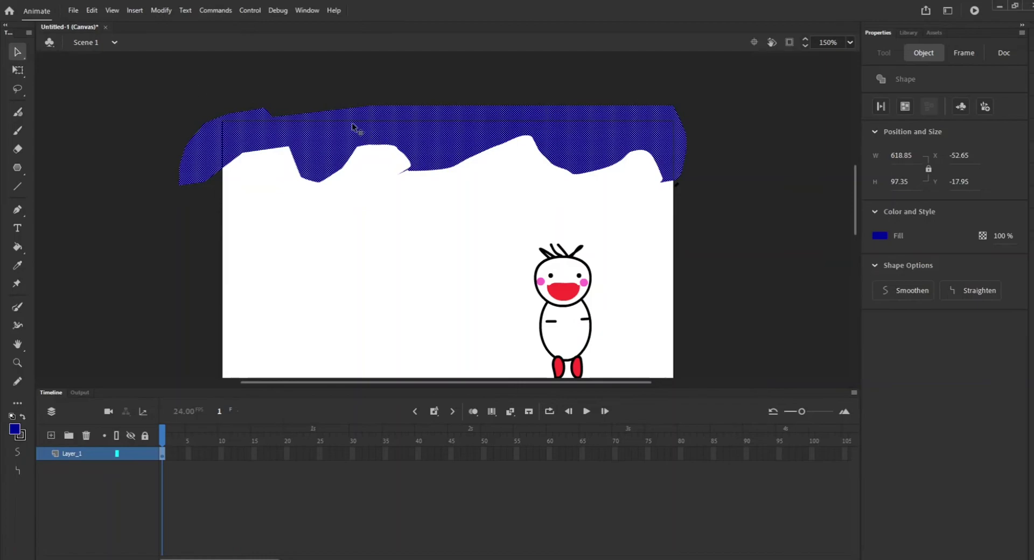
Copy the blue sky shape, paste a duplicate, and drag it up and left into place.
left_click(774, 218)
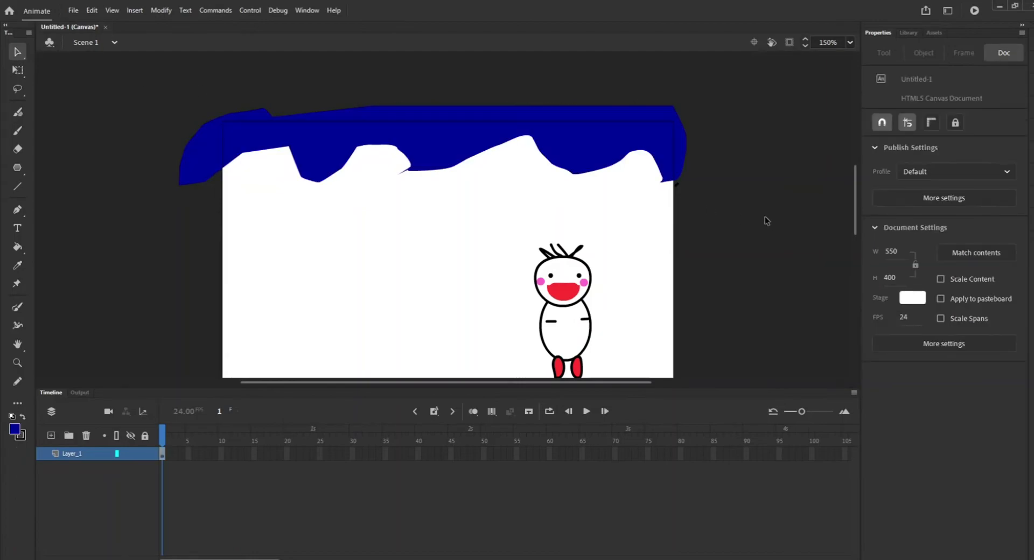
left_click(442, 148)
right_click(441, 146)
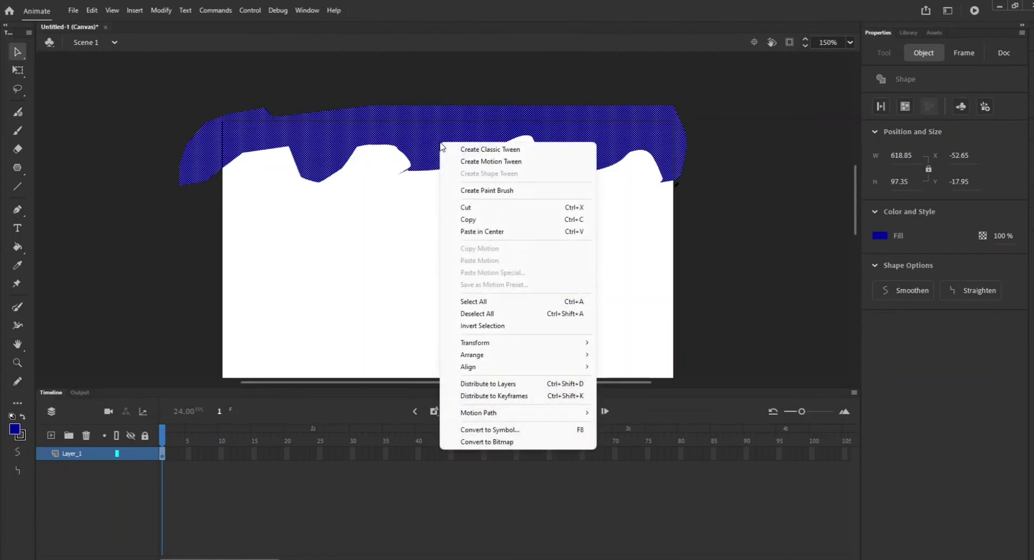
left_click(472, 219)
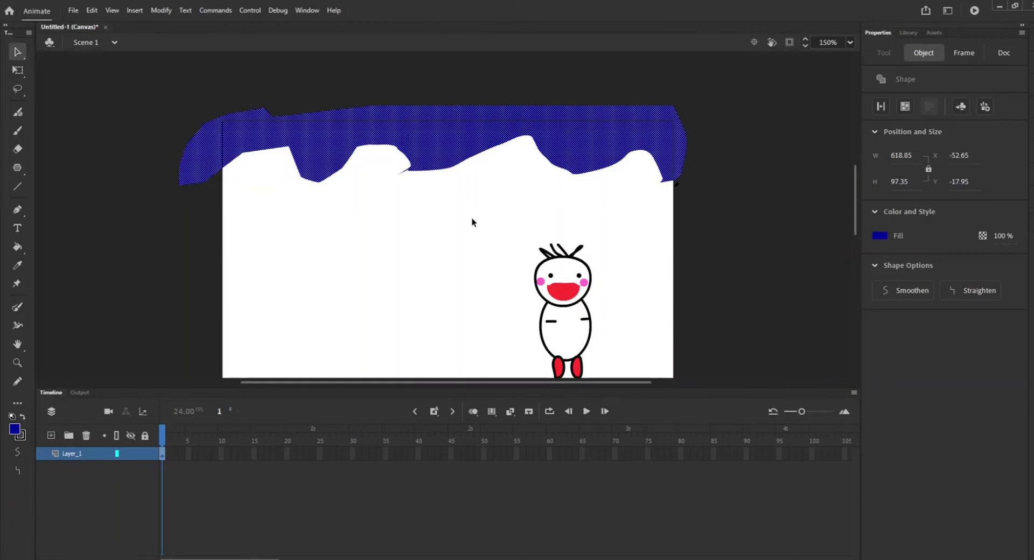
key("ctrl+v")
left_click_drag(474, 221, 434, 176)
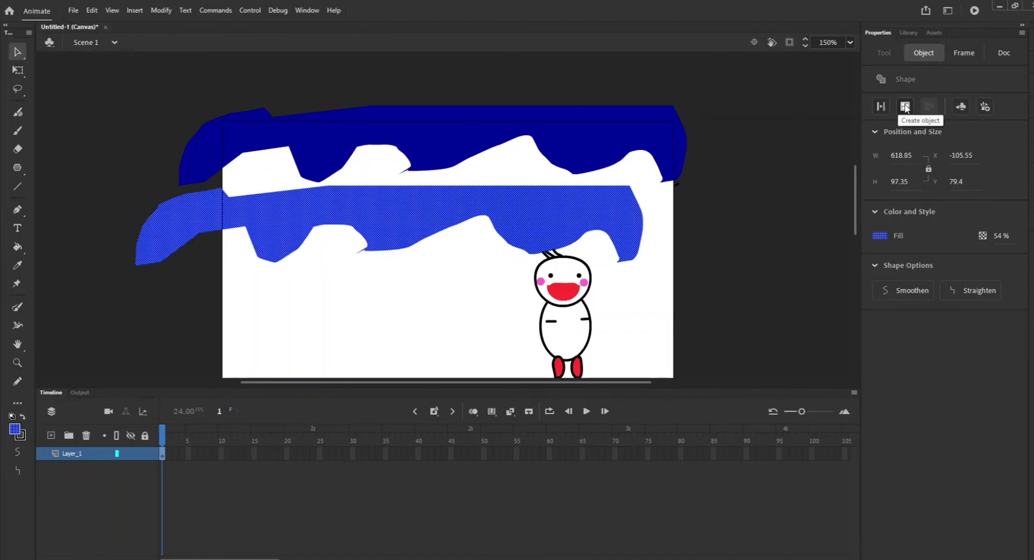
Set the light-blue copy over the dark sky at X -72, Y 12.8 and clip off-stage artwork.
left_click(904, 108)
left_click(654, 240)
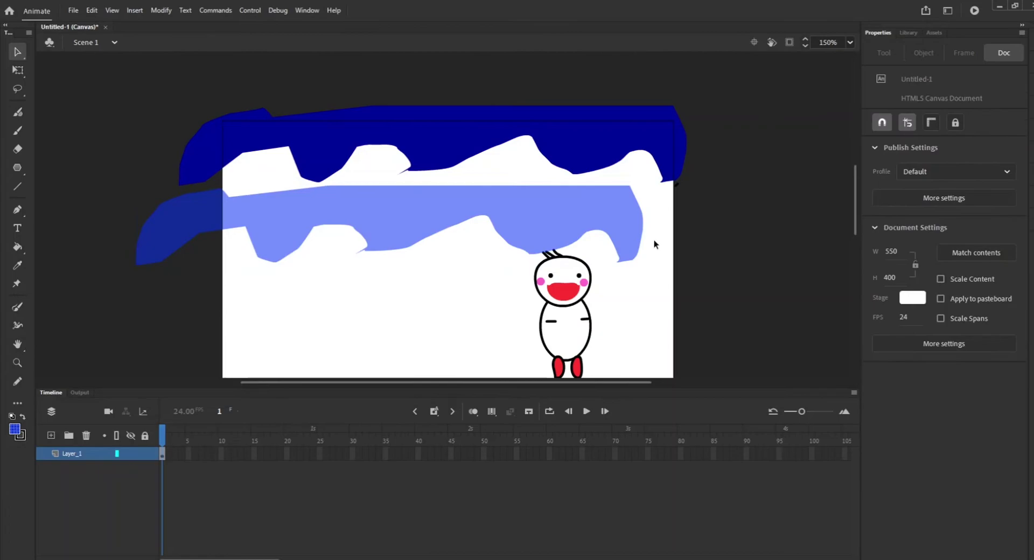
mouse_move(644, 223)
left_mouse_down()
mouse_move(650, 181)
mouse_move(665, 231)
left_mouse_up()
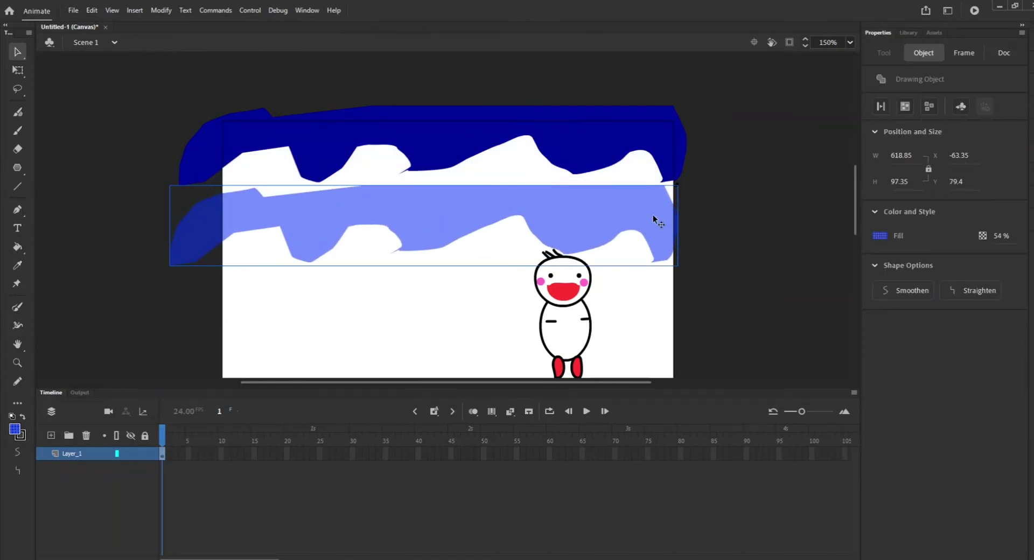
mouse_move(575, 226)
left_mouse_down()
mouse_move(616, 198)
mouse_move(617, 169)
left_mouse_up()
left_click(627, 244)
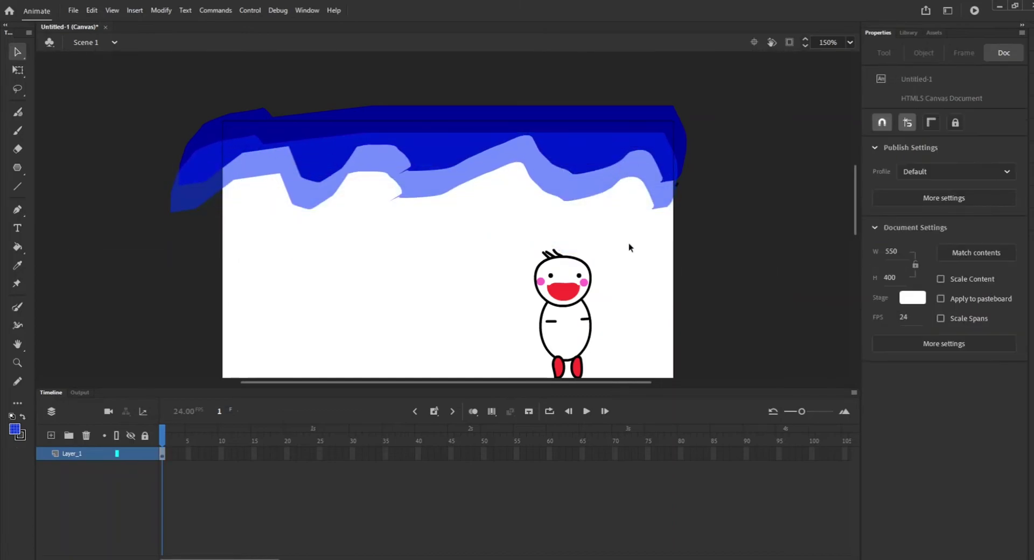
left_click(555, 118)
left_click(798, 199)
mouse_move(425, 177)
left_mouse_down()
mouse_move(424, 192)
mouse_move(421, 175)
left_mouse_up()
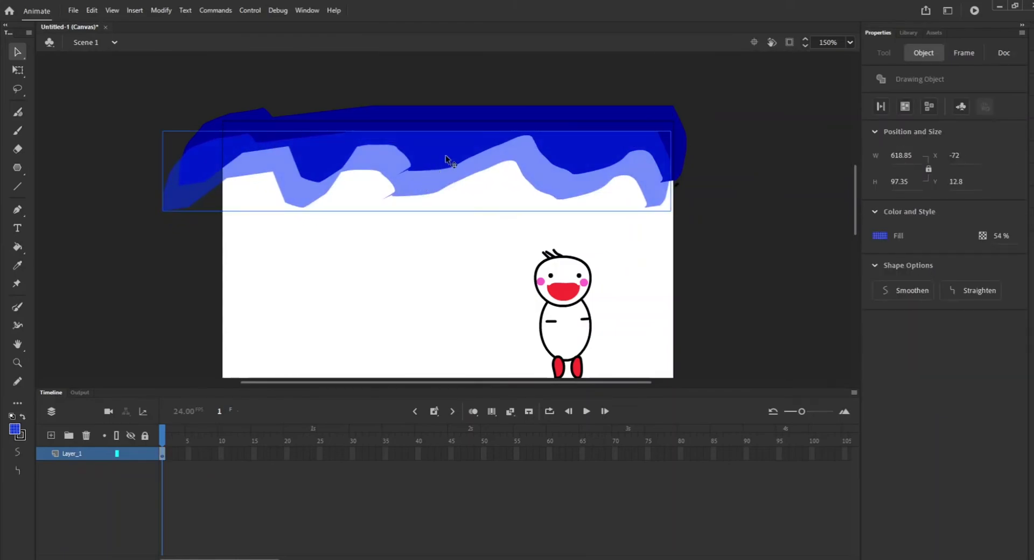
left_click(790, 43)
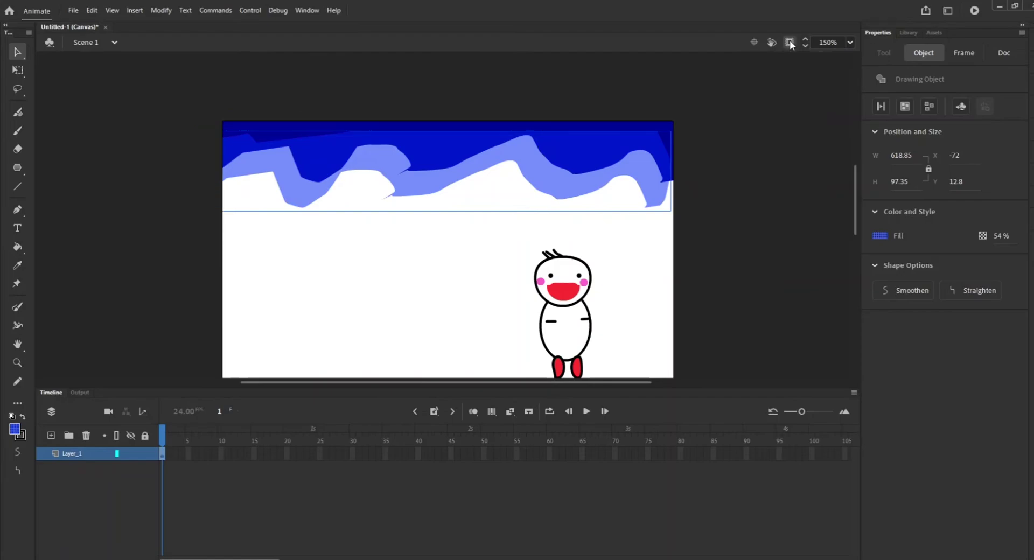
left_click(767, 181)
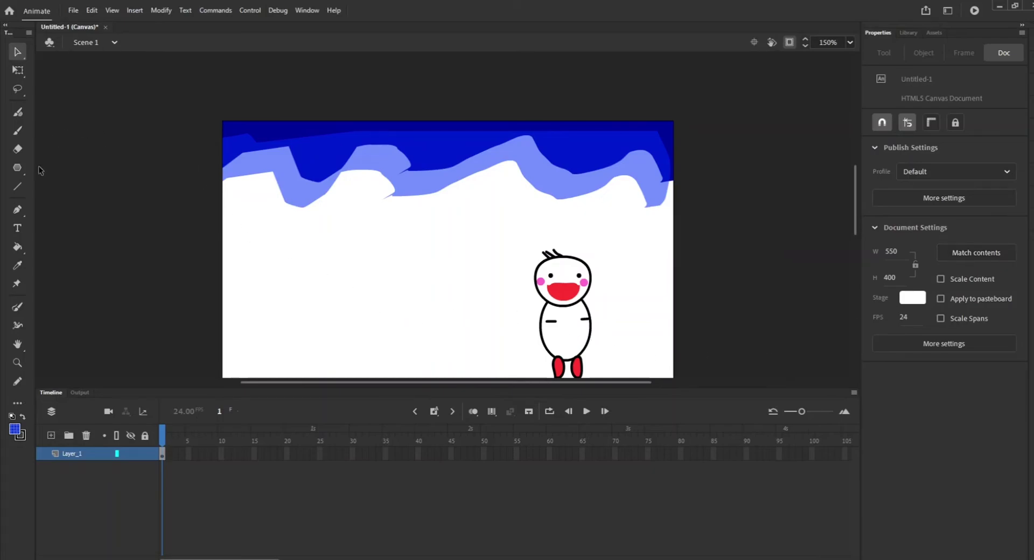
Draw a light-blue, black-outlined pentagon with the PolyStar tool and move it to X 24.9, Y 107.
left_click(24, 170)
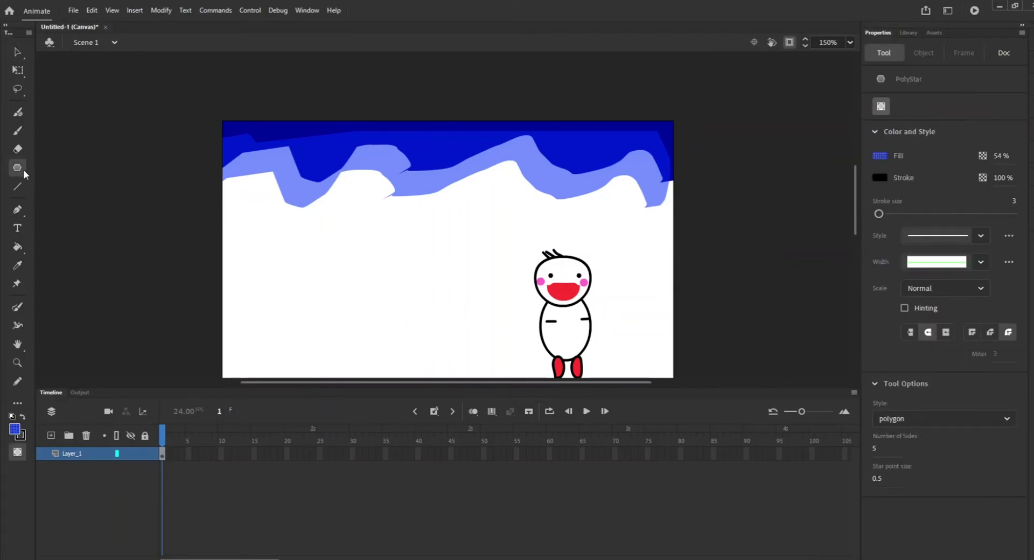
left_click(24, 169)
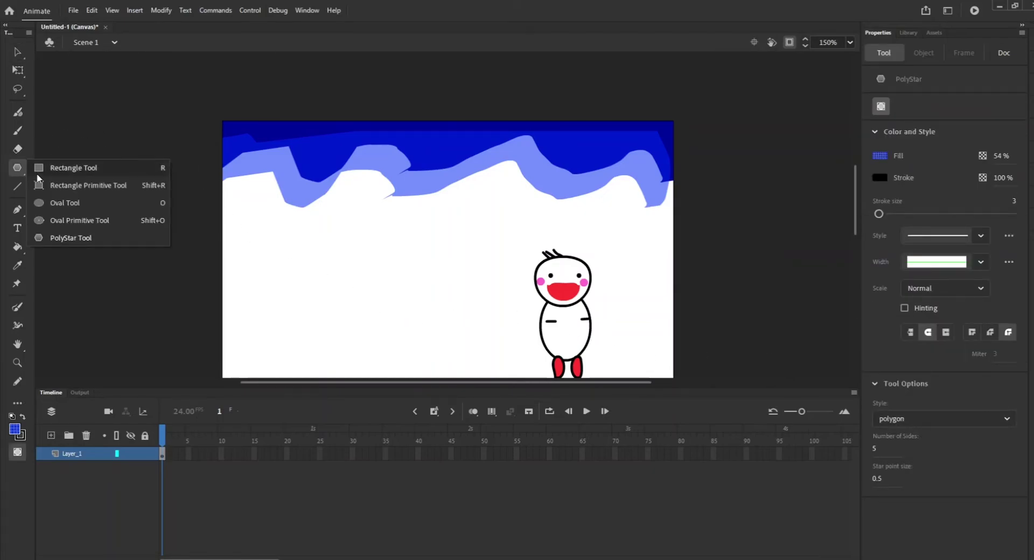
left_click(71, 238)
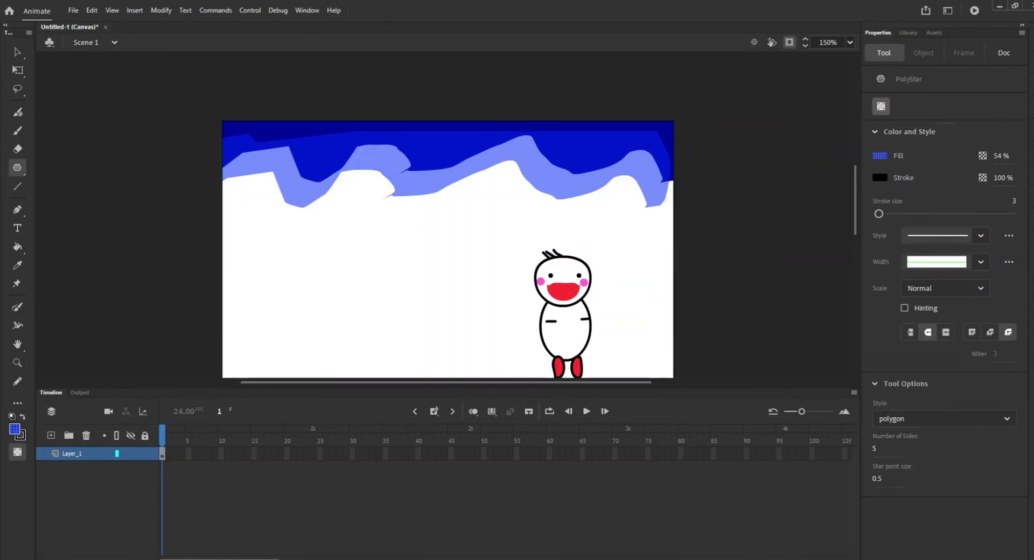
left_click(17, 168)
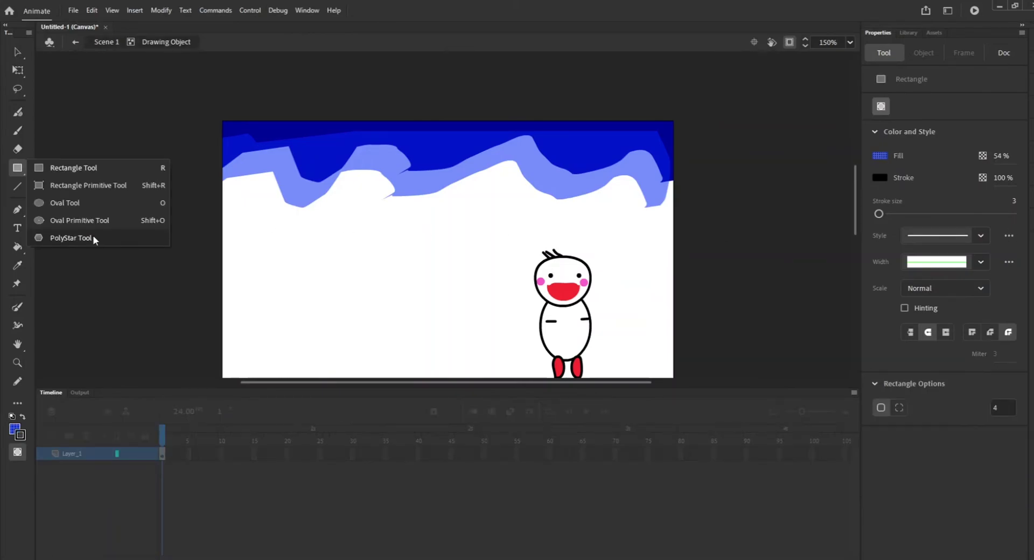
left_click(93, 238)
left_click_drag(279, 230, 321, 282)
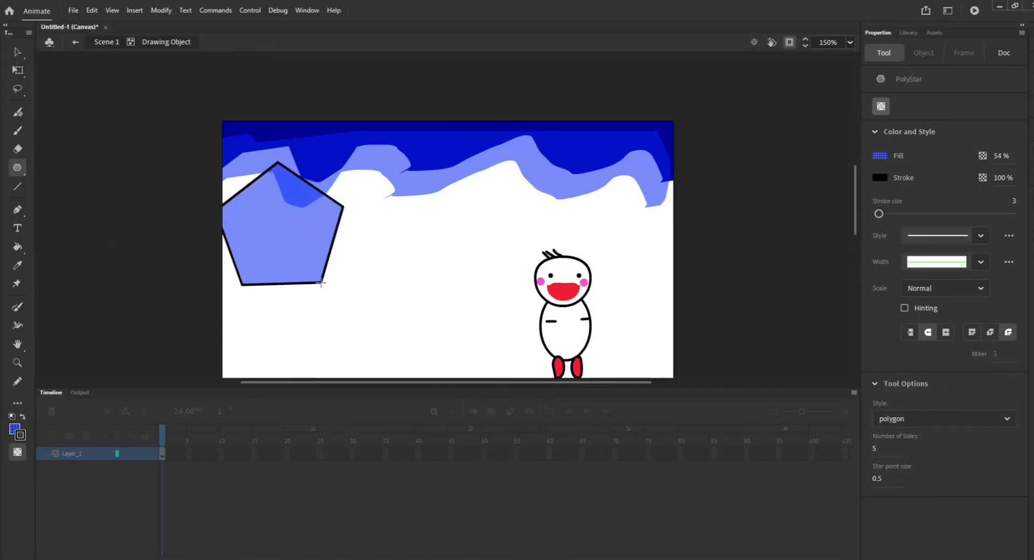
left_click(18, 168)
left_click(18, 54)
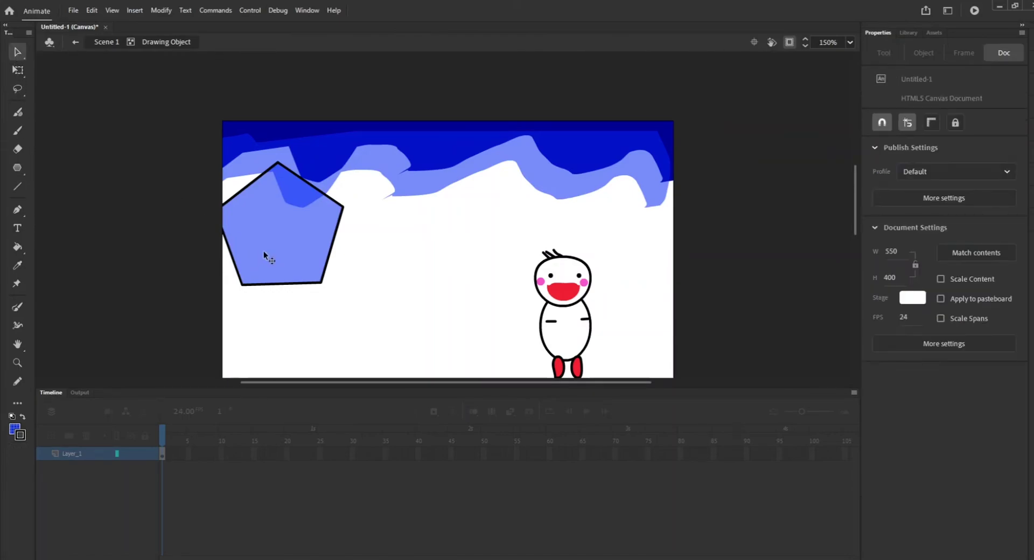
left_click_drag(266, 254, 289, 300)
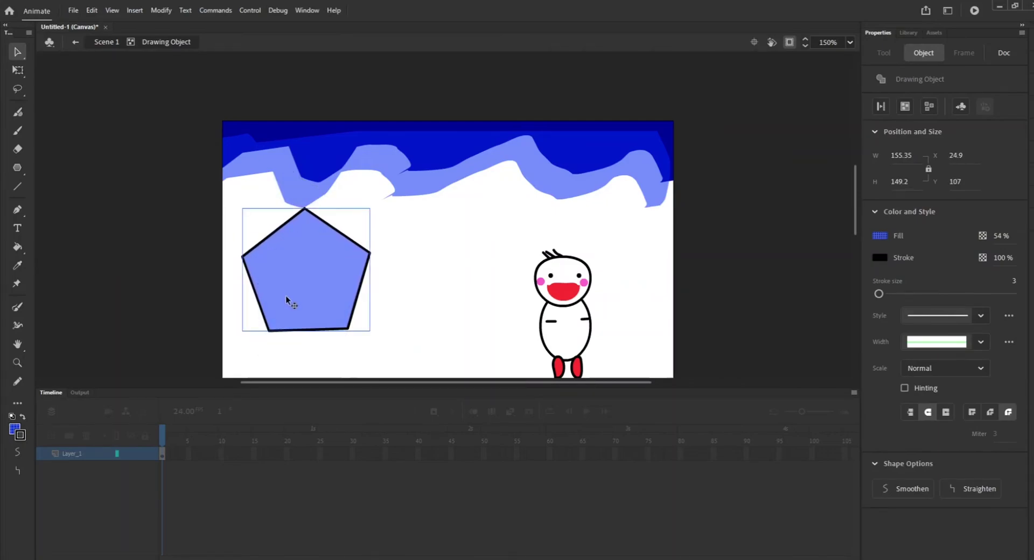
Drag the pentagon's lower-right and lower-left corners down to the stage bottom with the Subselection tool.
left_click(325, 354)
left_click(311, 333)
left_click(22, 63)
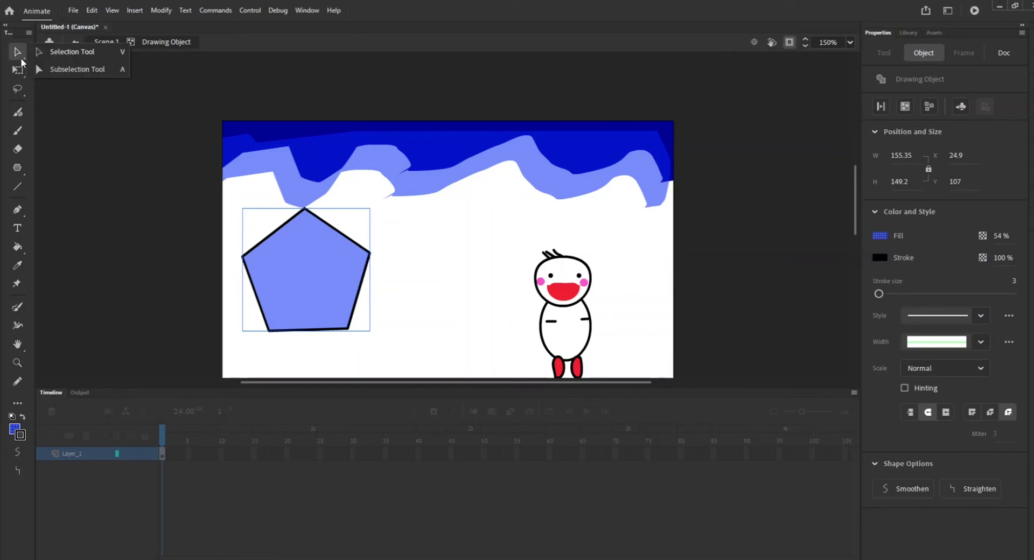
left_click(49, 69)
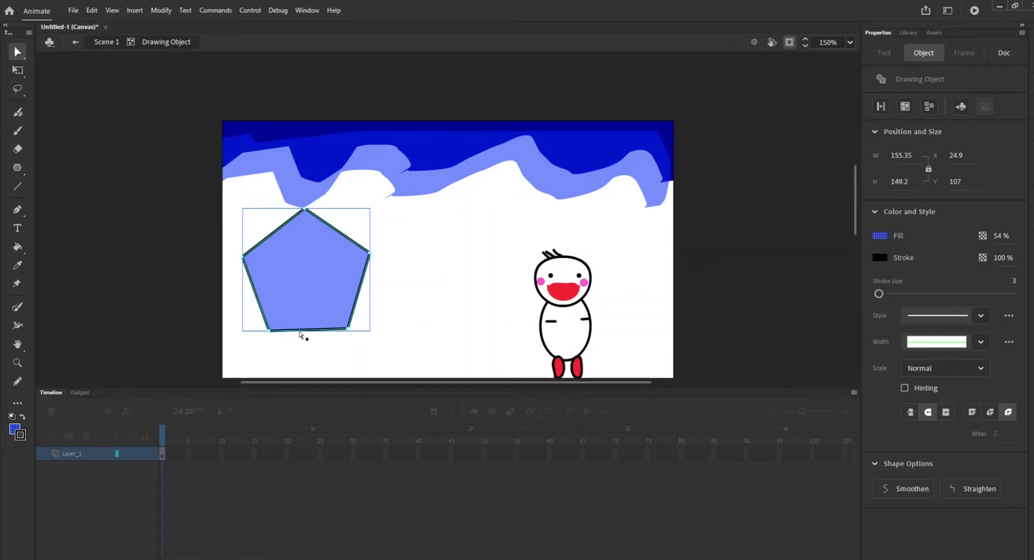
left_click_drag(301, 335, 349, 377)
left_click(266, 342)
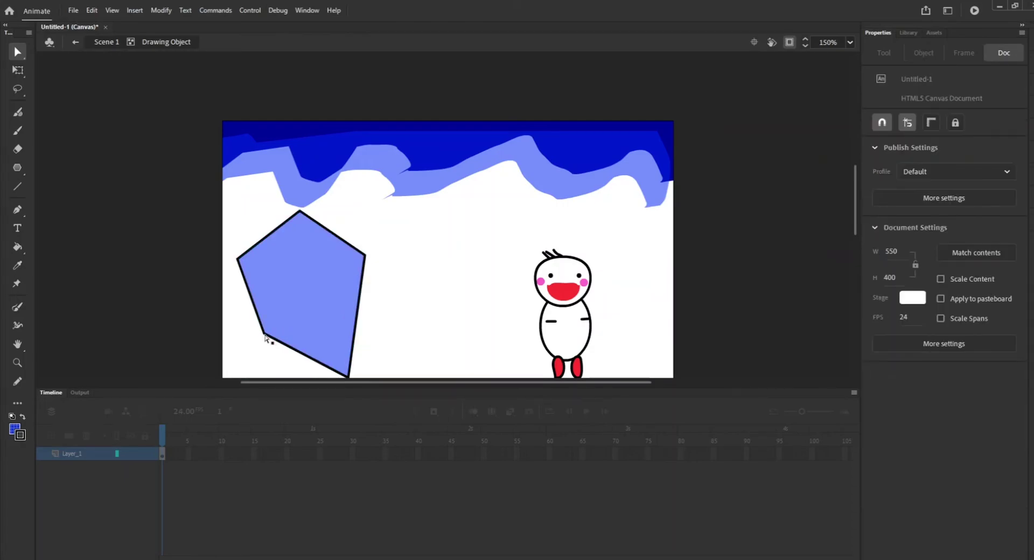
left_click_drag(265, 334, 265, 377)
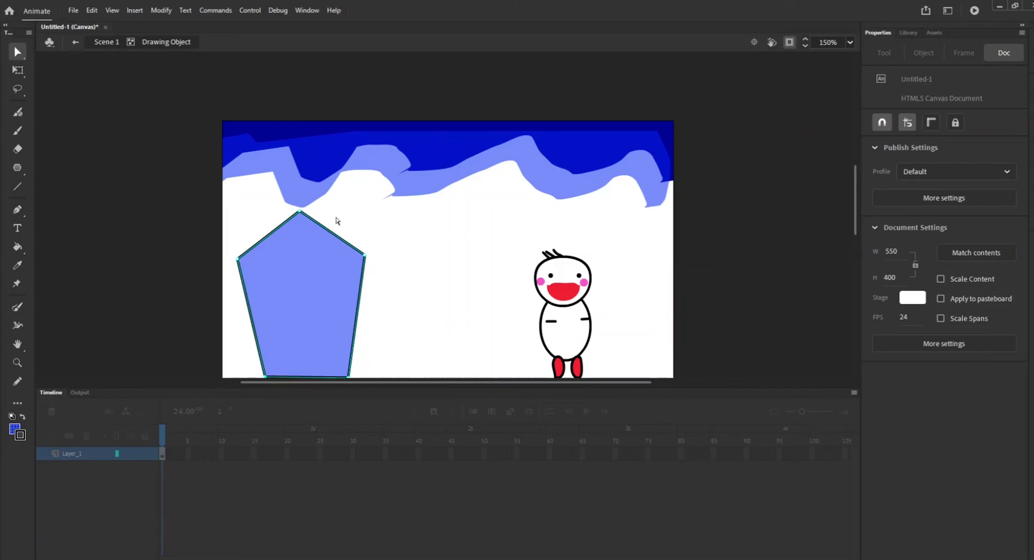
With the Line tool, add a horizontal inner roof line and a short chimney stroke on the right slope.
left_click(17, 188)
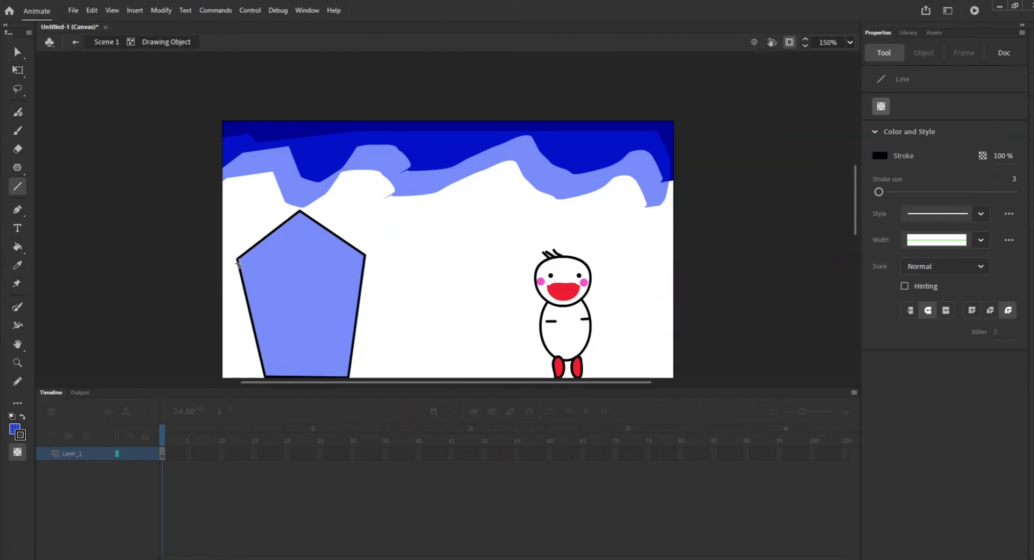
mouse_move(238, 263)
left_mouse_down()
mouse_move(293, 237)
mouse_move(299, 213)
left_mouse_up()
left_click(92, 10)
left_click(104, 24)
mouse_move(239, 269)
left_mouse_down()
mouse_move(300, 221)
mouse_move(364, 268)
left_mouse_up()
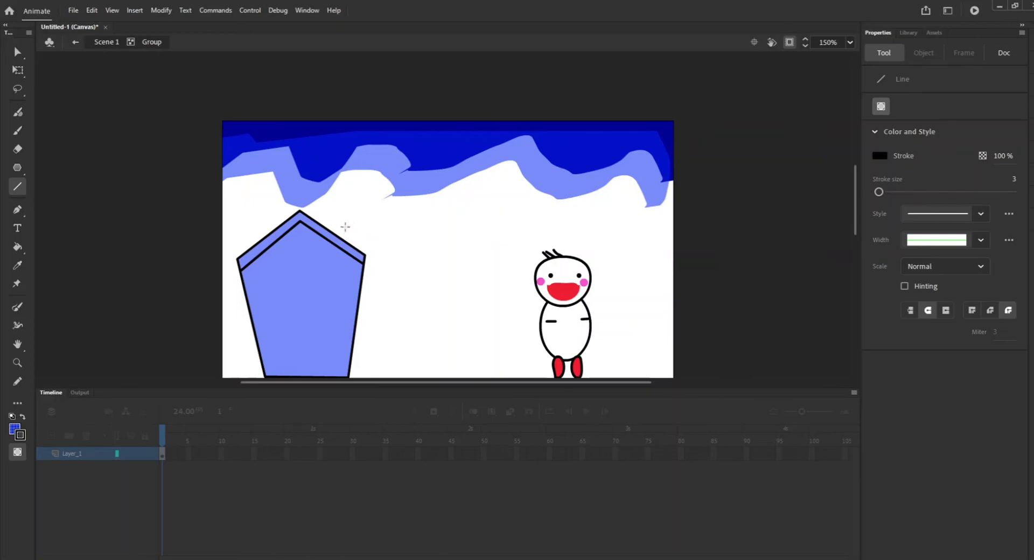
mouse_move(344, 238)
left_mouse_down()
mouse_move(343, 219)
mouse_move(362, 220)
mouse_move(353, 247)
left_mouse_up()
Switch to the Rectangle tool, then marquee-select every part of the character.
left_click(17, 168)
left_click(15, 170)
left_click(49, 171)
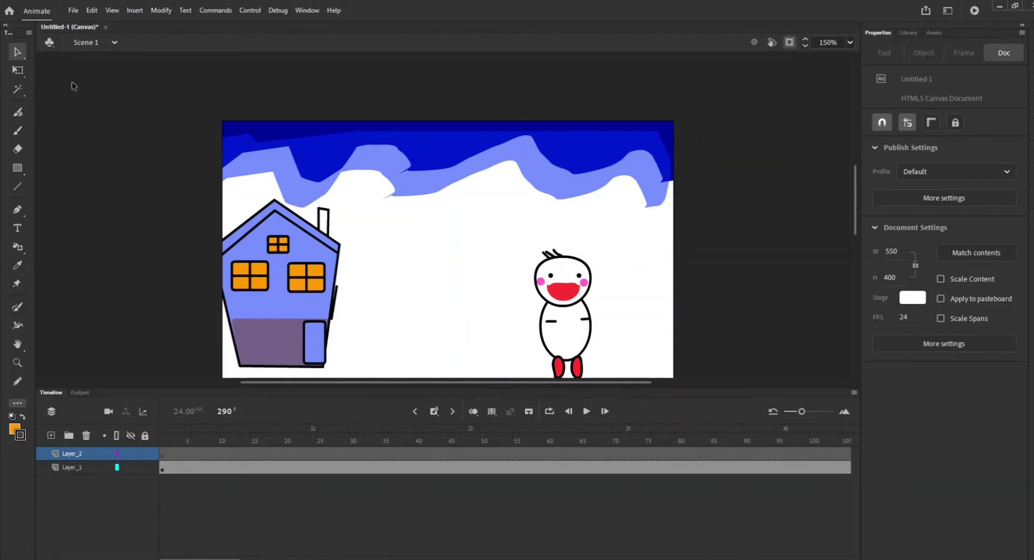
left_click_drag(489, 233, 638, 382)
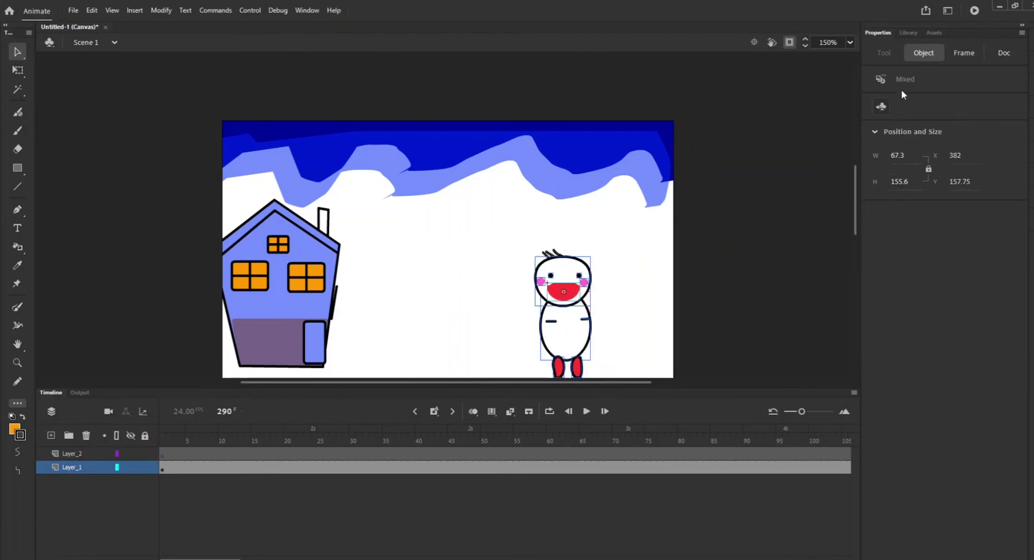
Group the selected character parts via Modify > Group and nudge the group slightly right.
left_click(112, 11)
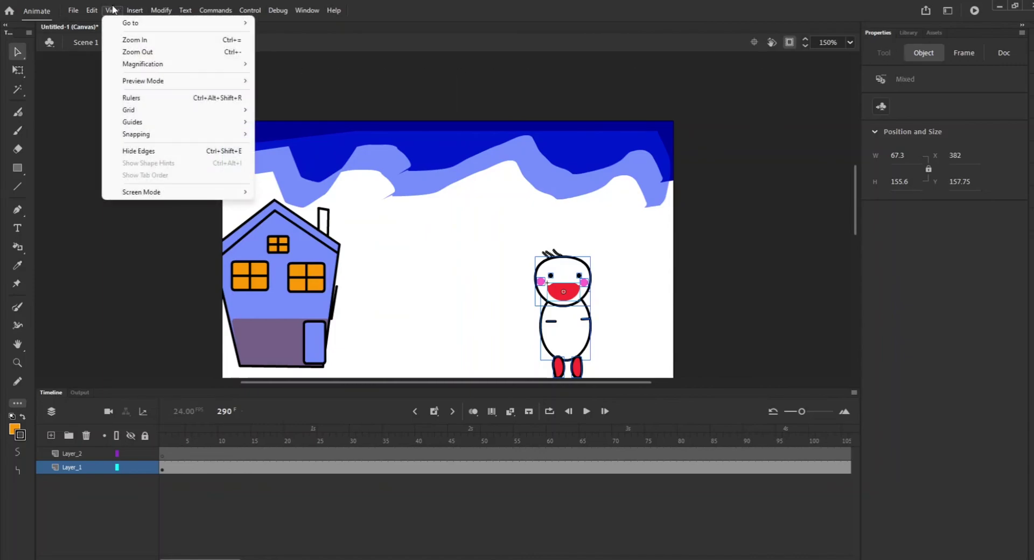
mouse_move(125, 11)
mouse_move(168, 17)
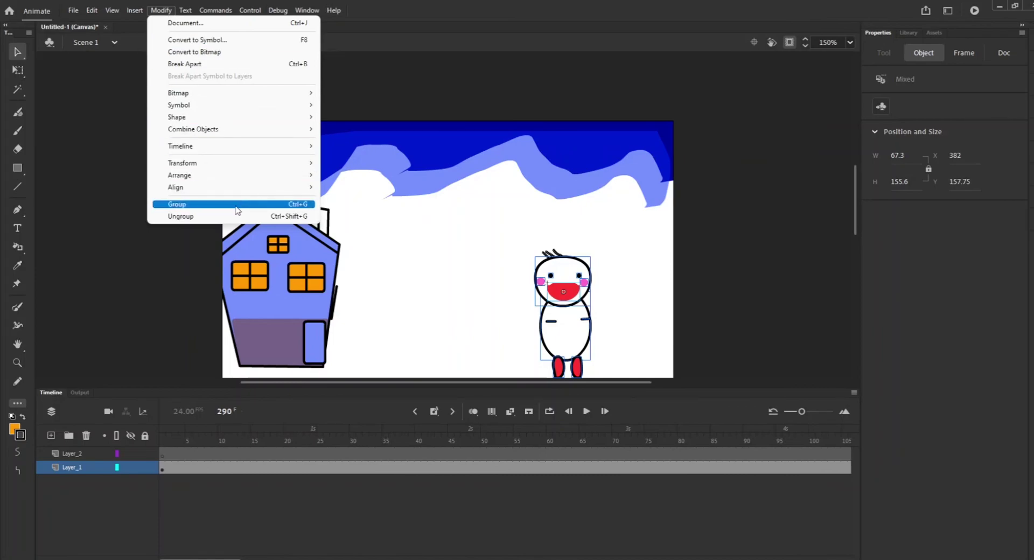
left_click(237, 204)
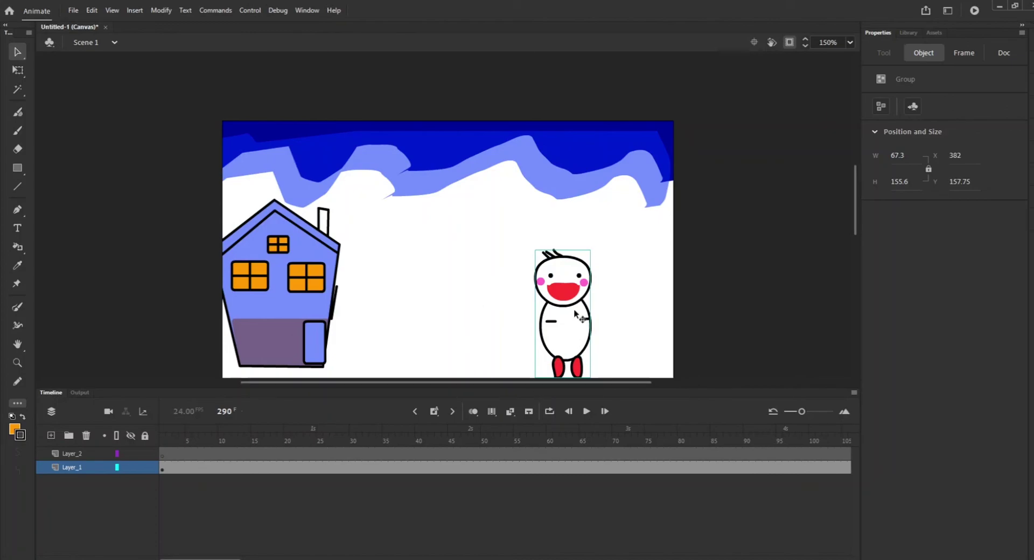
left_click_drag(577, 313, 643, 312)
Return to the first frame and nudge the selected artwork slightly right.
left_click(164, 470)
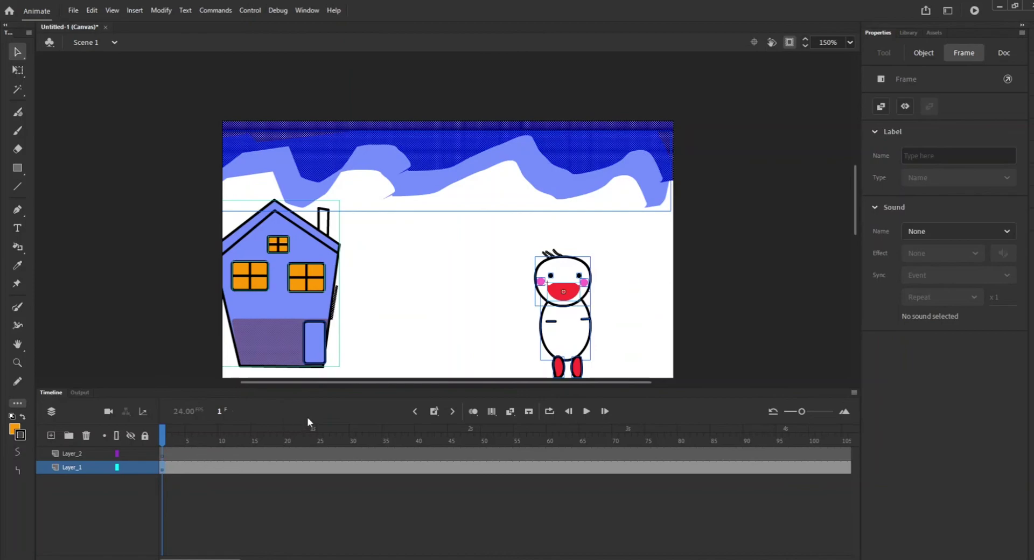
mouse_move(571, 335)
left_mouse_down()
mouse_move(605, 328)
mouse_move(579, 333)
left_mouse_up()
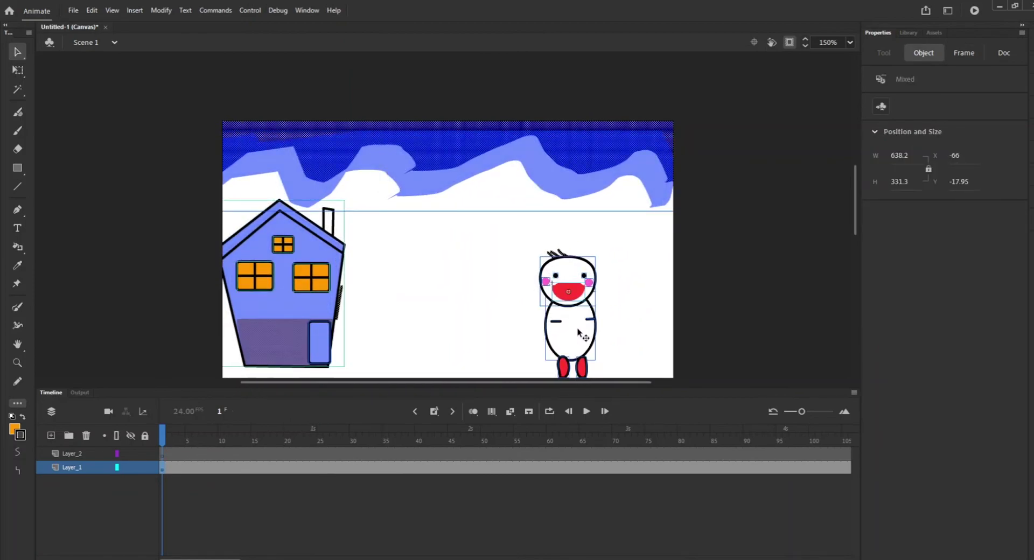
left_click(496, 296)
Select the whole smiling character and drag it to the stage's right edge, at X 478, Y 157.75.
left_click(552, 291)
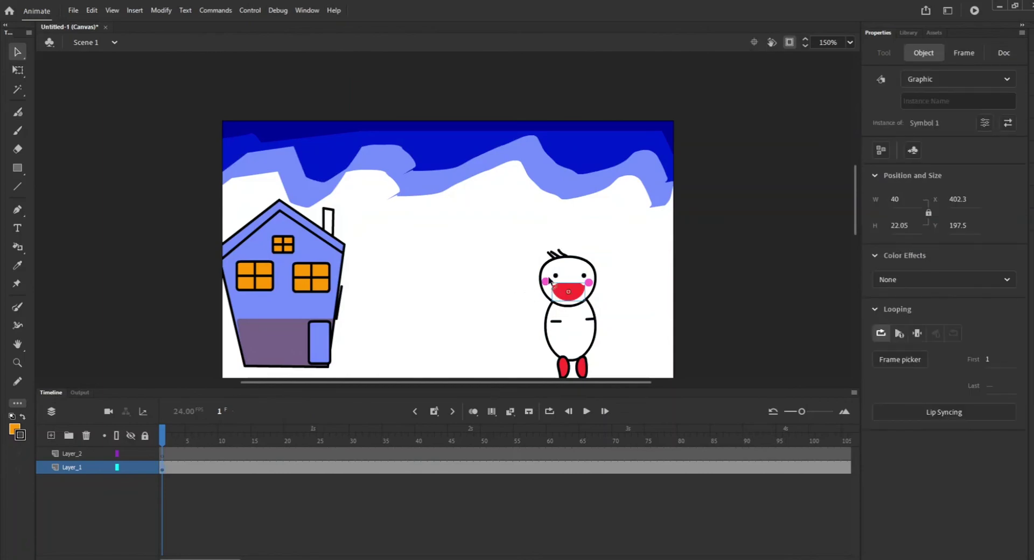
left_click(545, 281)
left_click_drag(523, 241, 613, 386)
left_click_drag(592, 332, 667, 331)
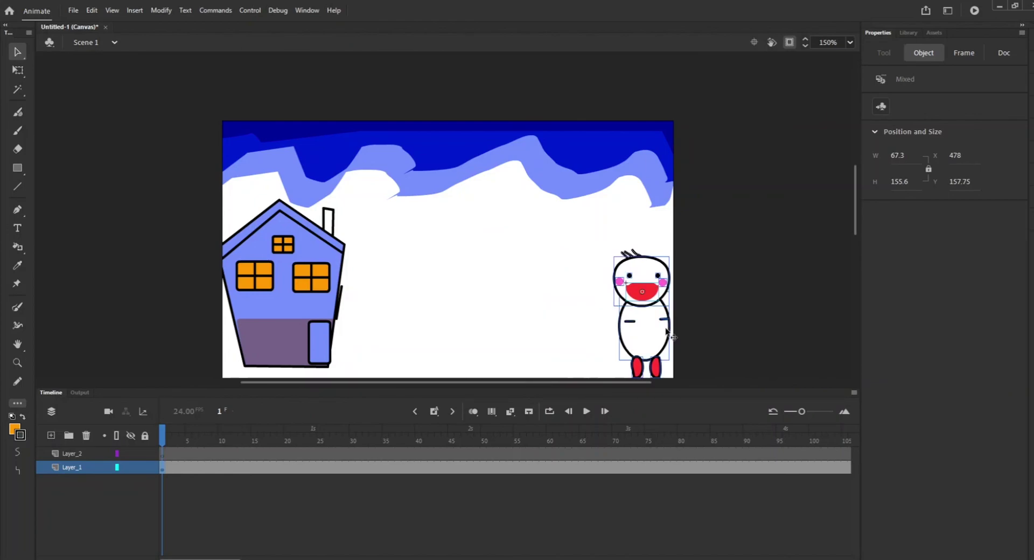
left_click(575, 317)
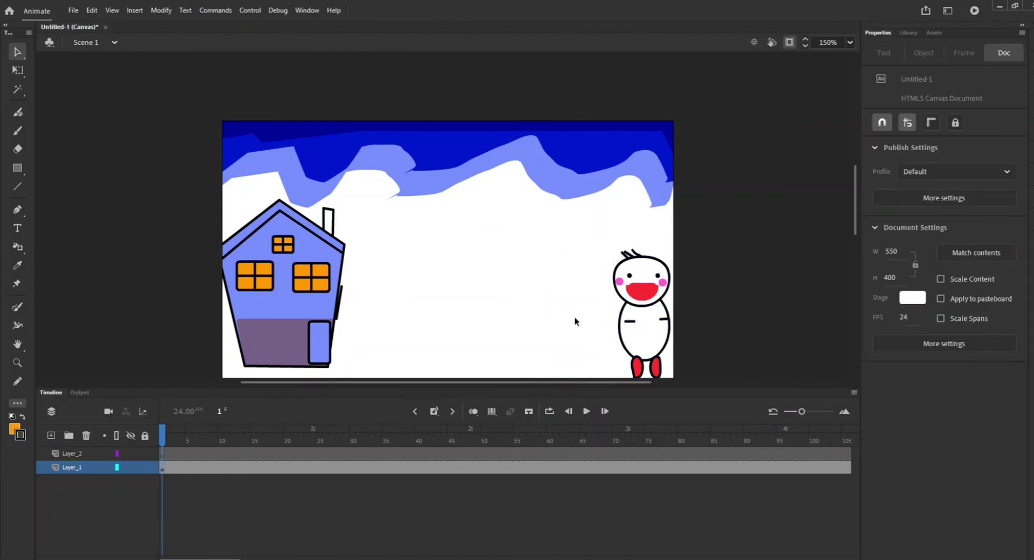